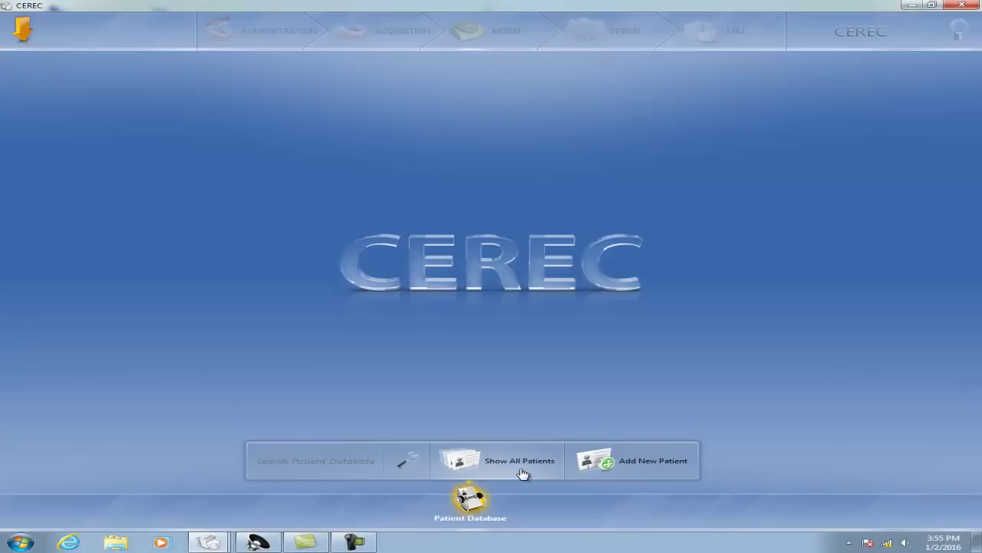
View the blank new patient form, return to the start screen, and list all patients in the database
left_click(661, 465)
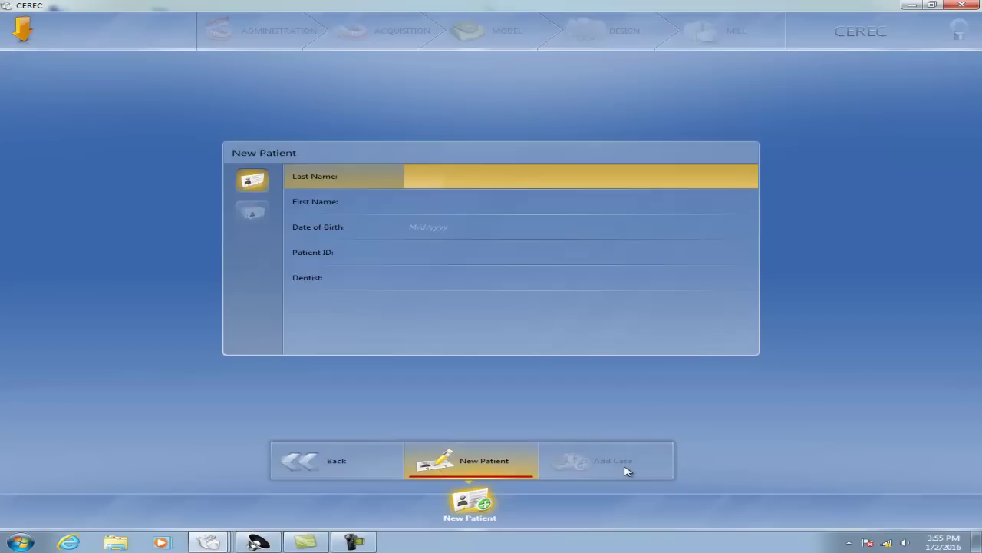
left_click(322, 461)
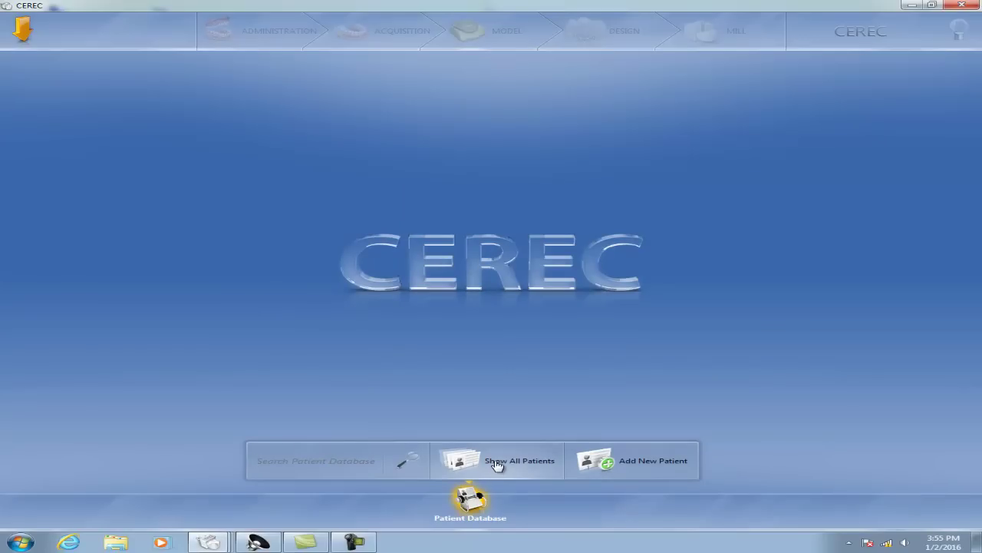
left_click(497, 462)
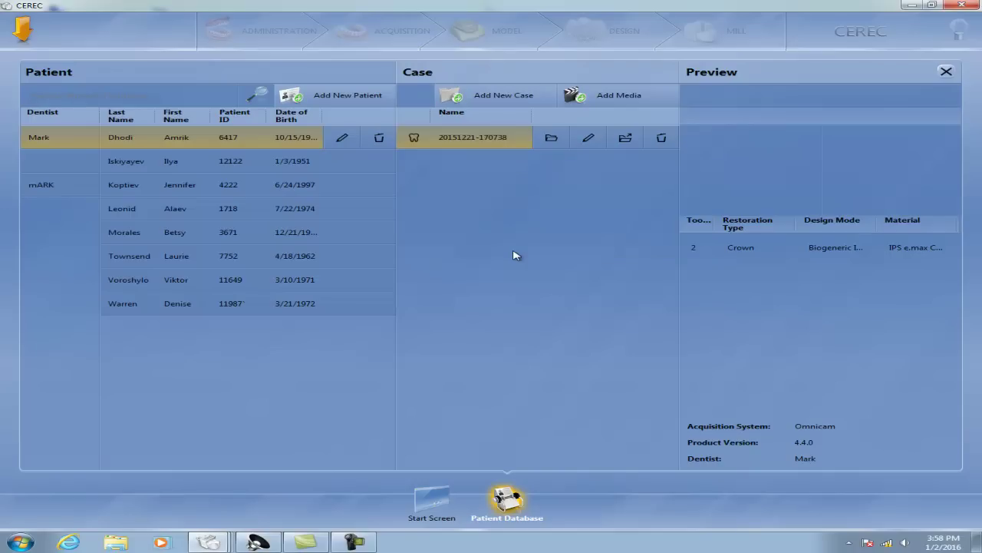
Switch to the open case window with the tooth 3 crown and maximize it
left_click(213, 544)
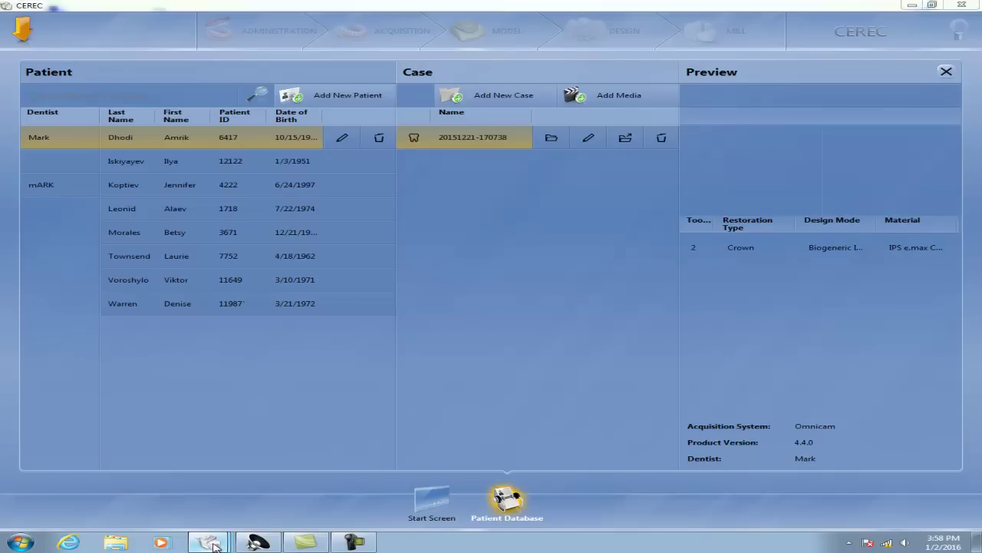
left_click(154, 487)
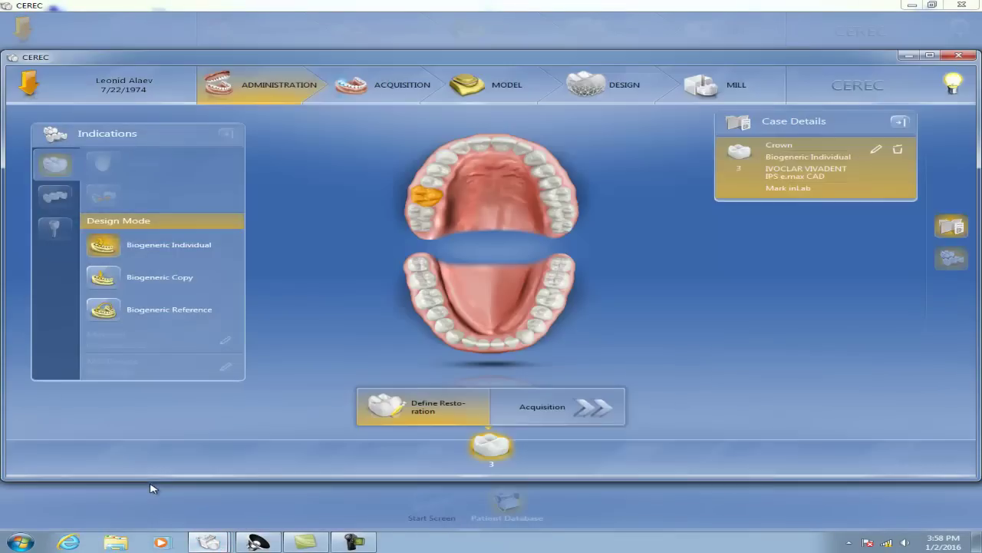
left_click(931, 57)
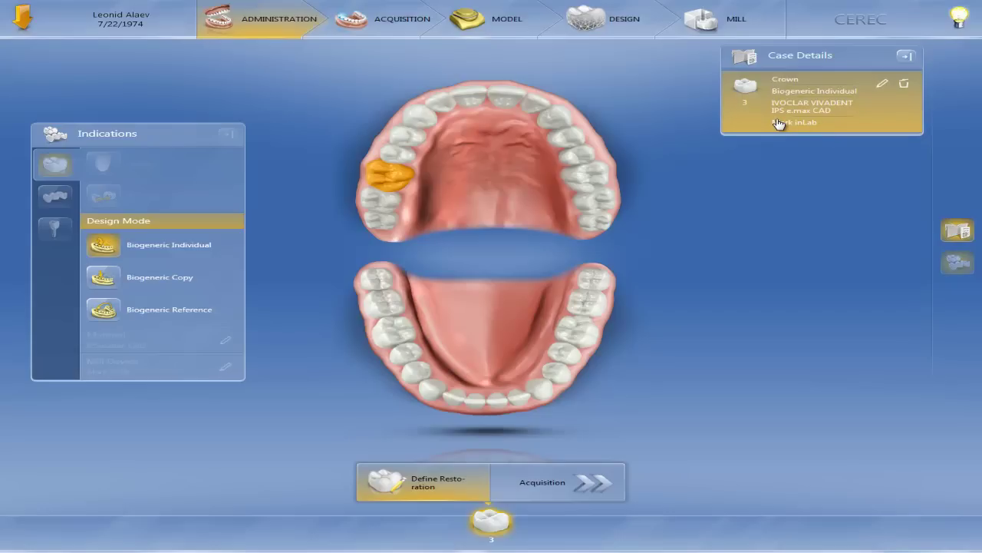
Delete the tooth 3 crown from the case and choose Biogeneric Individual as the design mode
left_click(905, 88)
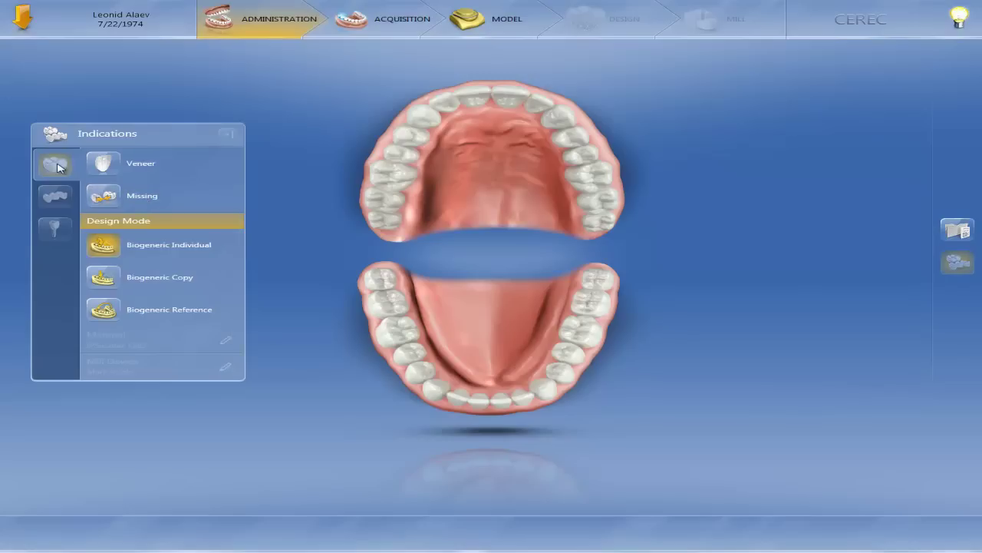
left_click(106, 245)
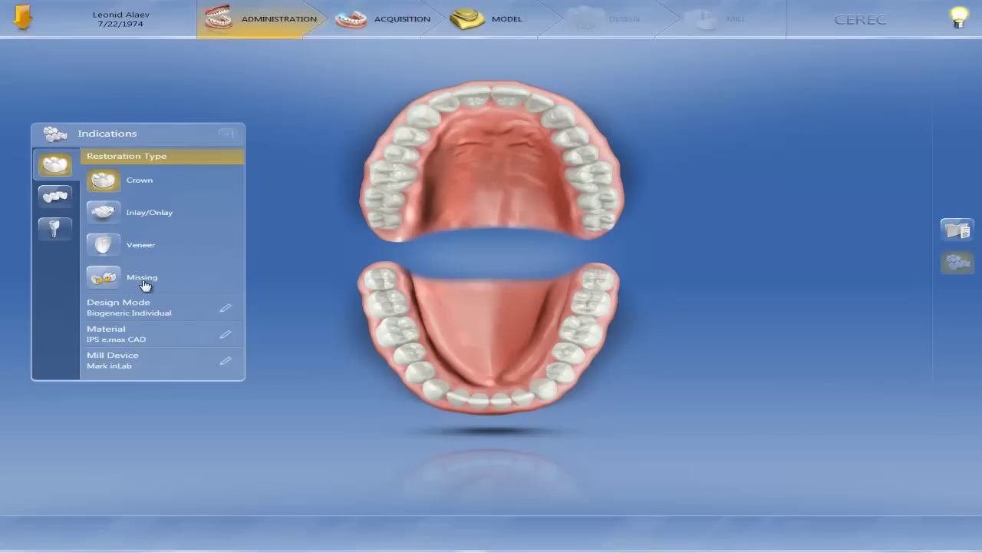
Review the material and manufacturer choices, keep IPS e.max CAD by Ivoclar Vivadent, and assign the crown to upper tooth 3
left_click(123, 333)
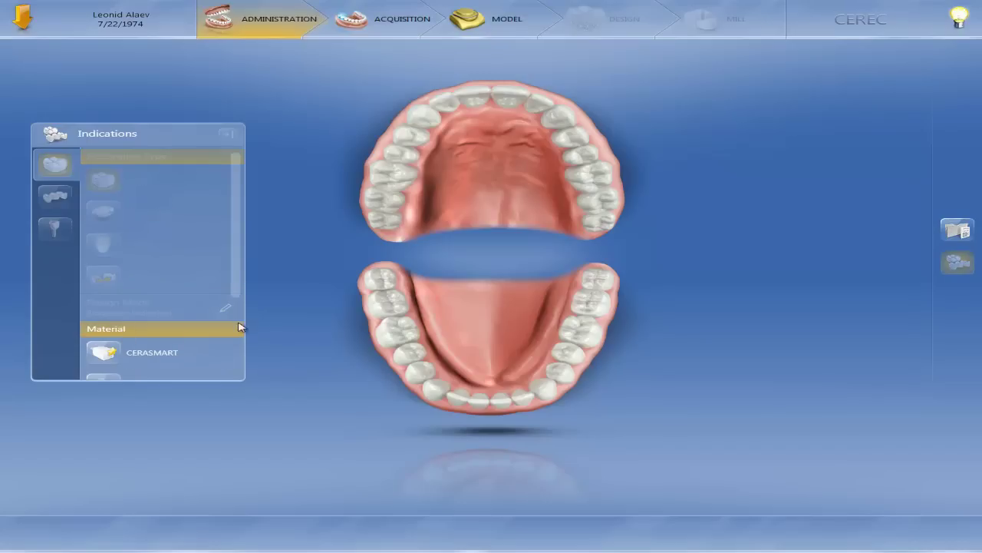
scroll(232, 345, "down", 2)
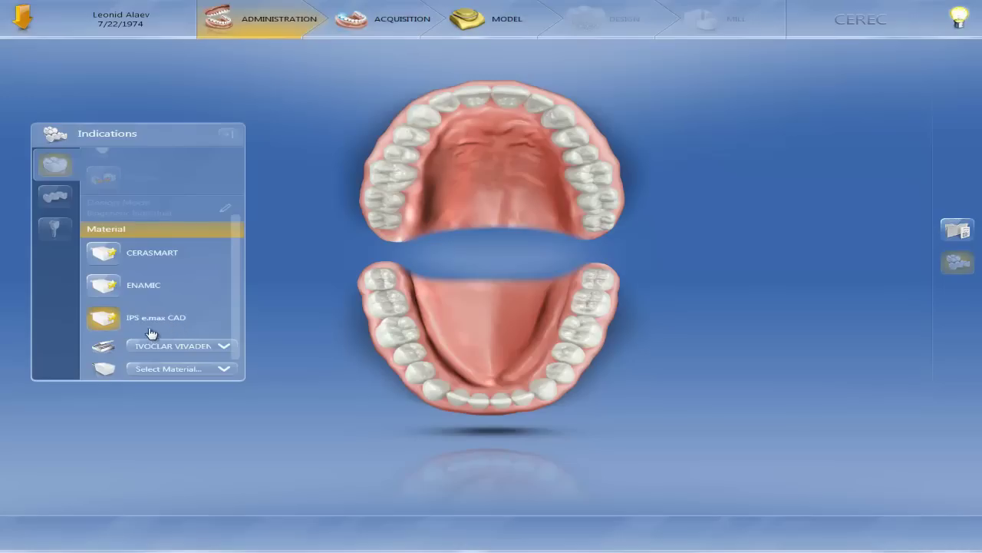
left_click(226, 346)
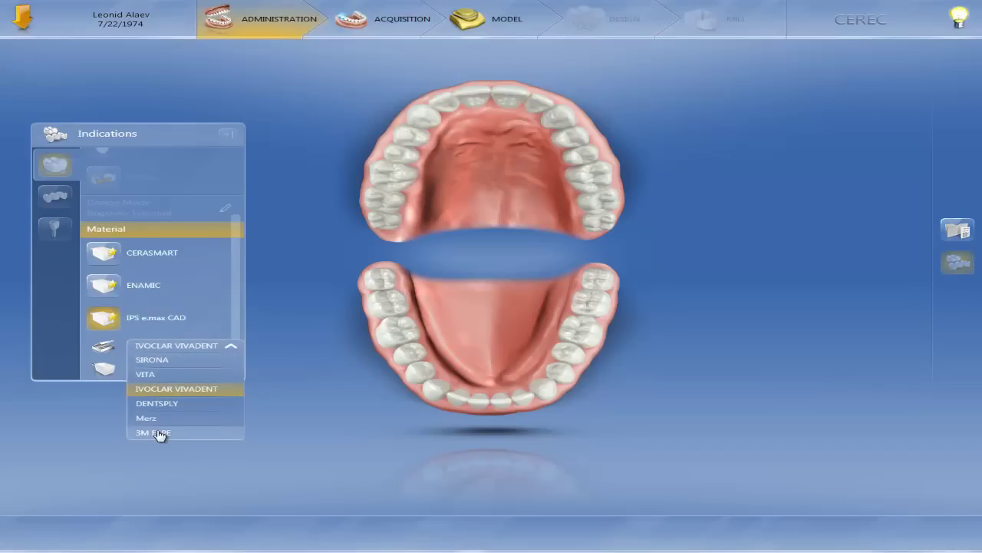
left_click(282, 351)
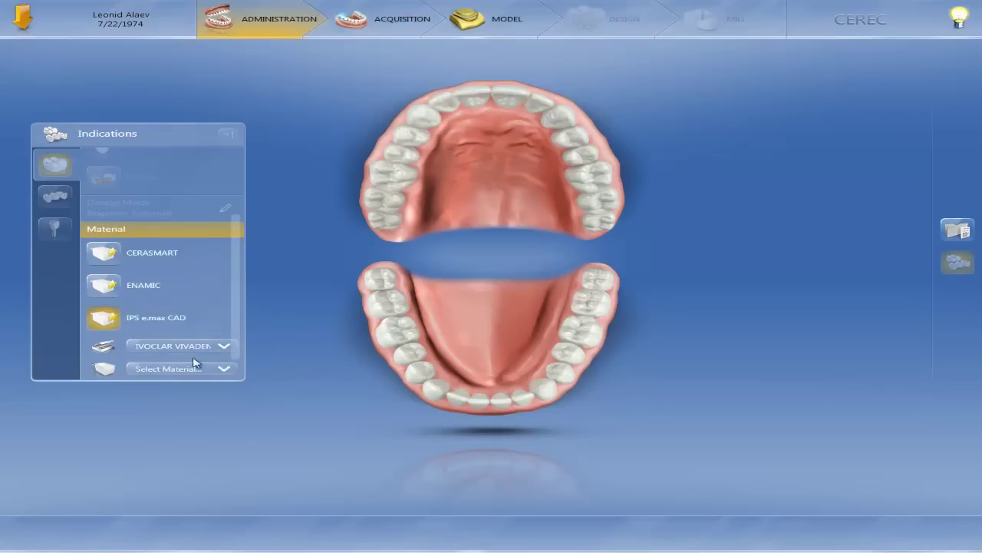
left_click_drag(235, 320, 237, 352)
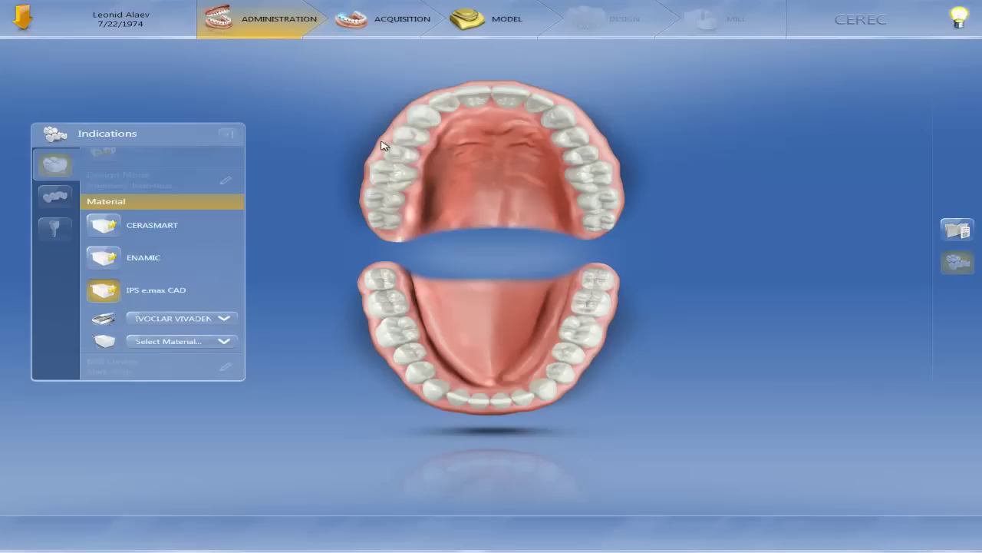
left_click(396, 180)
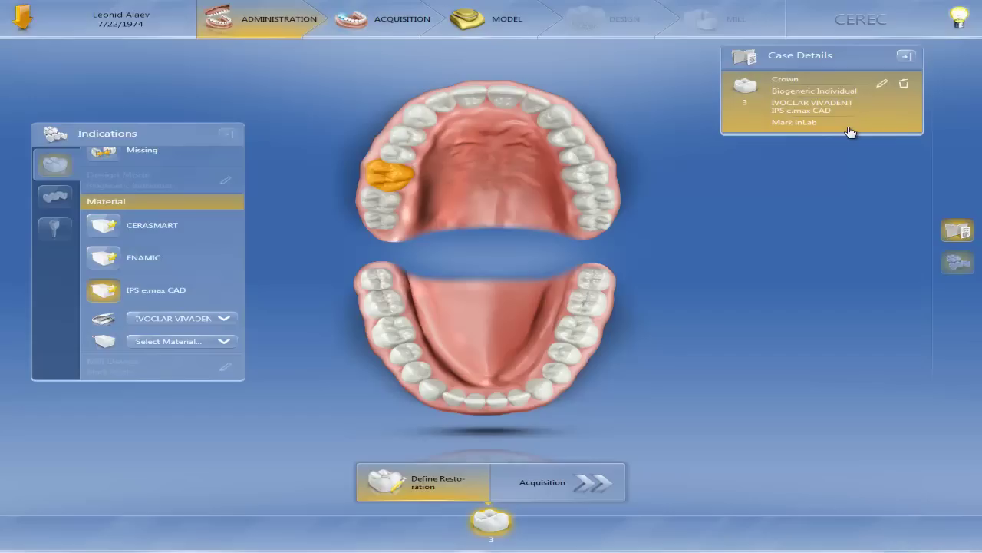
Examine the restoration type, design mode, material manufacturer and mill device options in the tooth 3 crown's case details
left_click(882, 90)
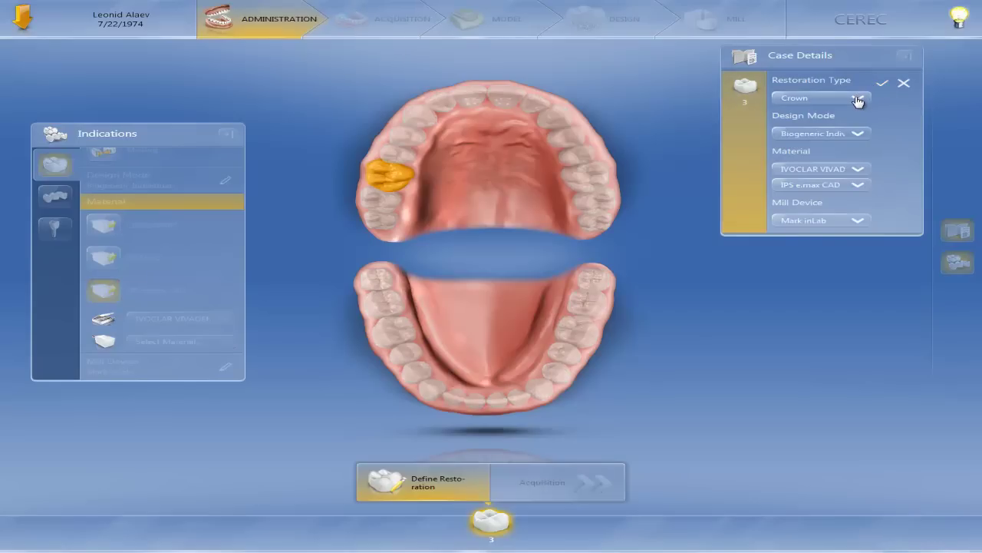
left_click(858, 103)
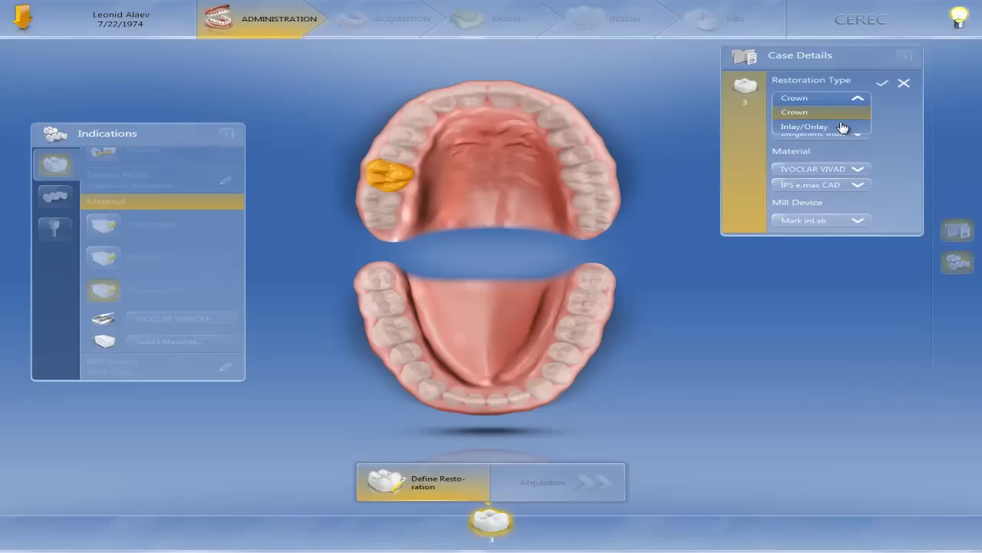
left_click(909, 127)
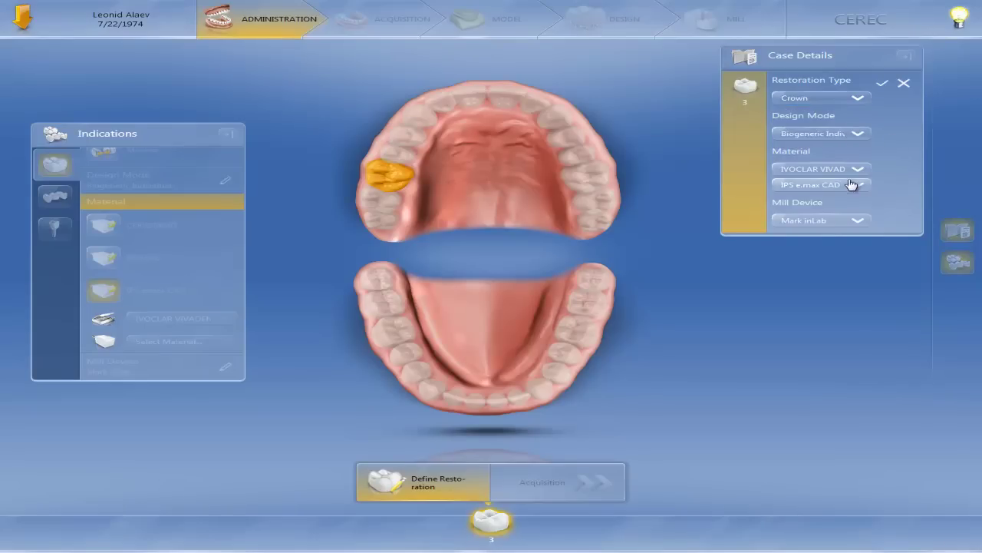
left_click(859, 136)
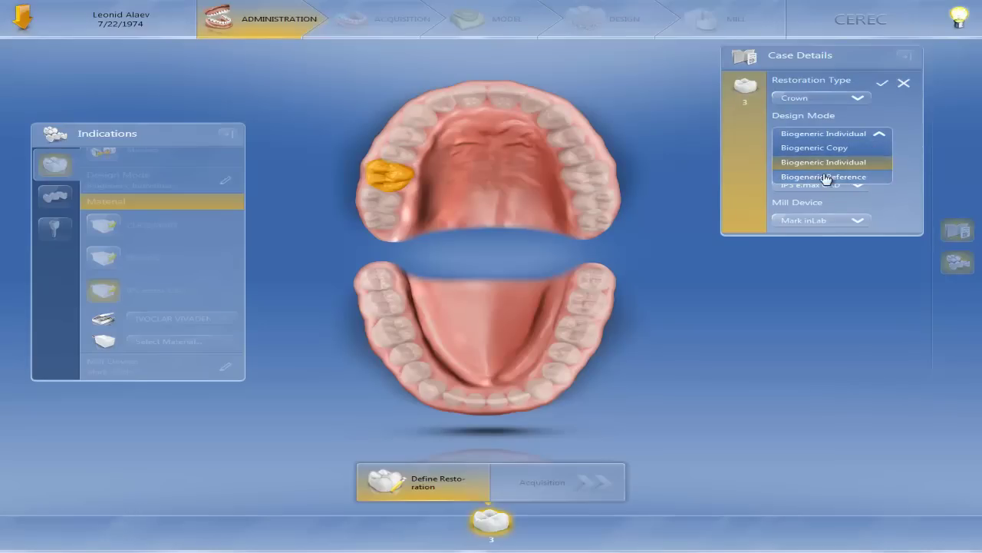
left_click(950, 153)
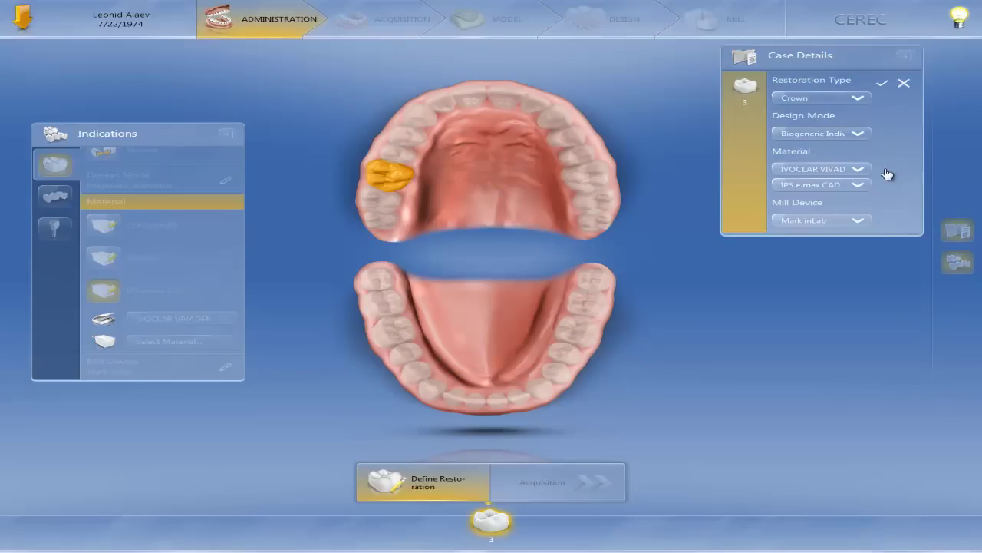
left_click(859, 173)
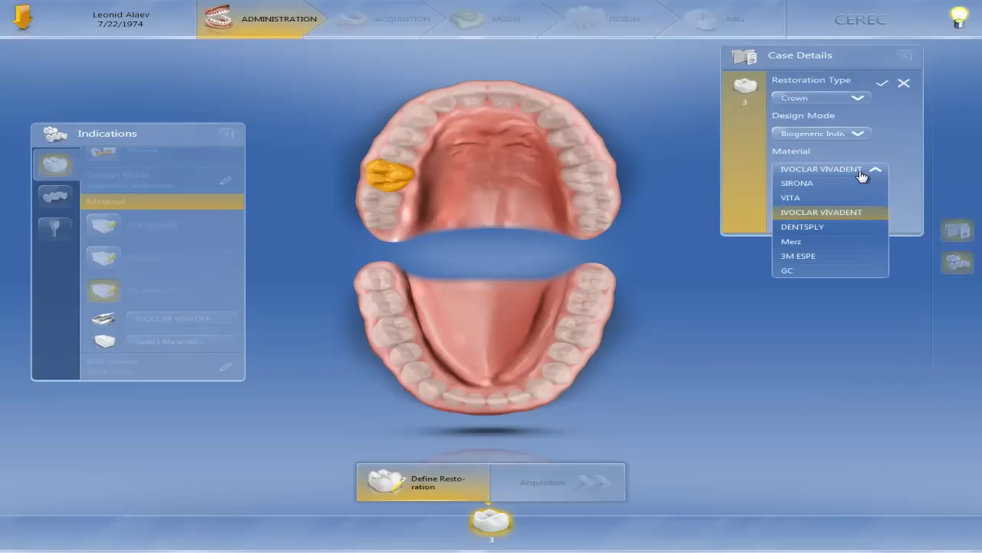
left_click(950, 159)
left_click(859, 224)
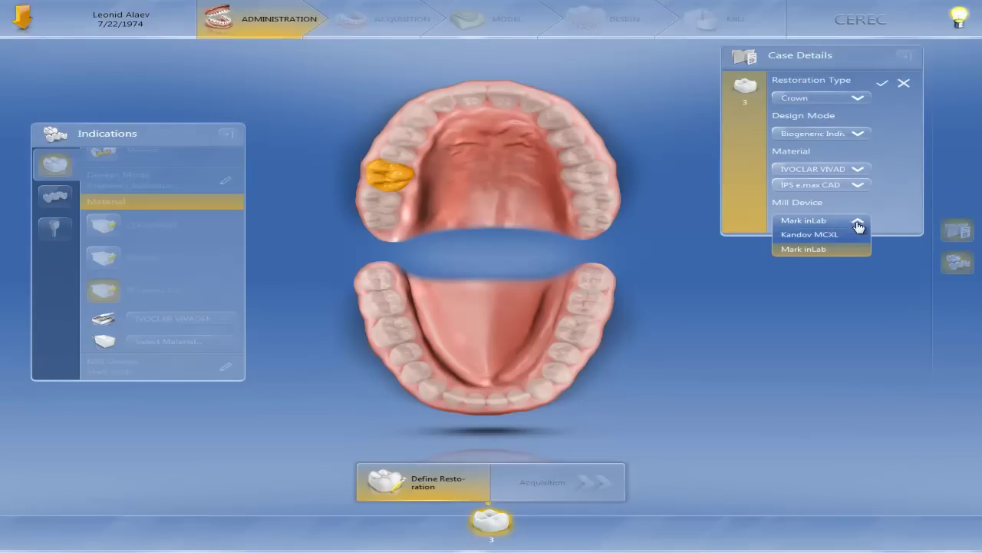
left_click(890, 251)
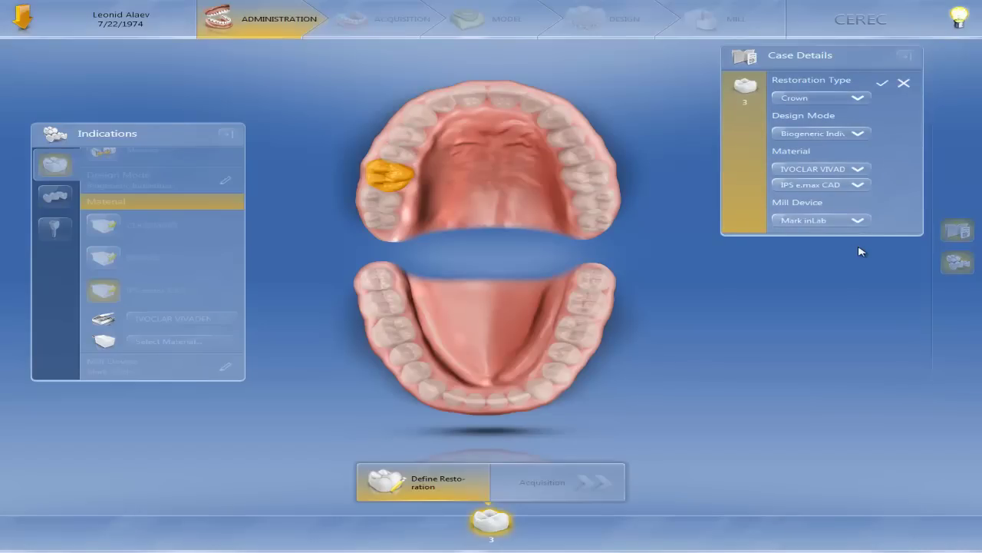
left_click(884, 86)
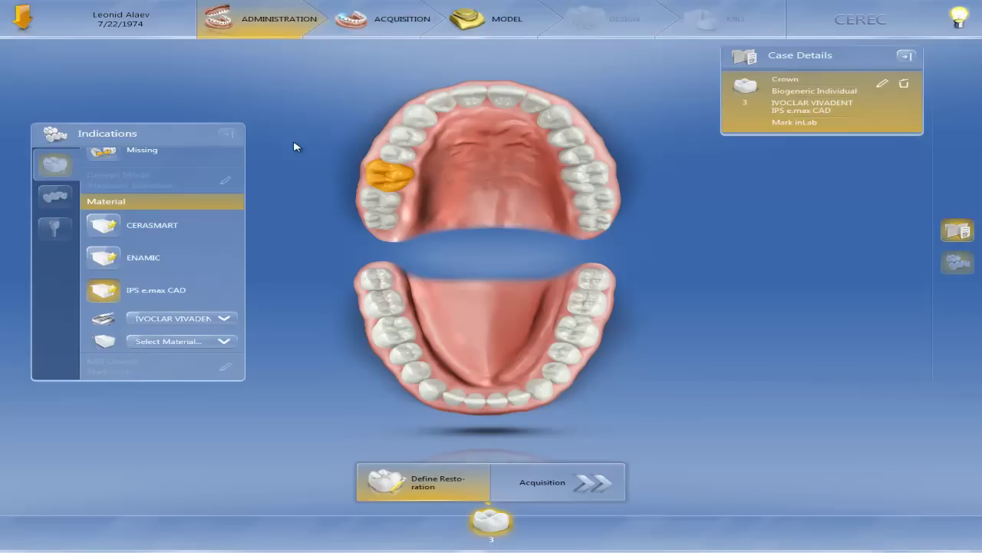
Reposition the Case Details panel lower, beside the lower jaw
left_click(380, 199)
left_click_drag(863, 56, 887, 327)
left_click_drag(853, 55, 866, 258)
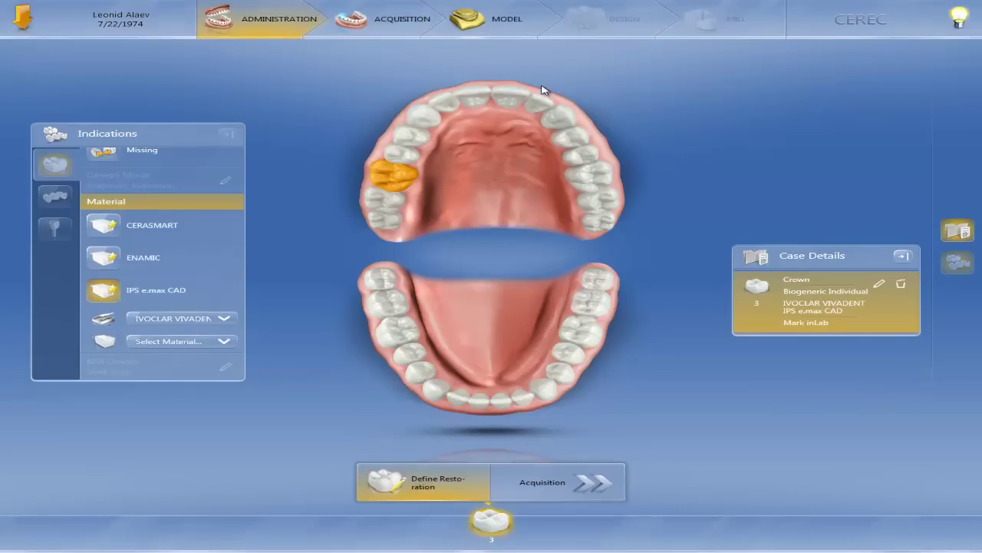
Enter the Model phase and trace a closed manual margin line around the tooth 3 preparation
left_click(500, 22)
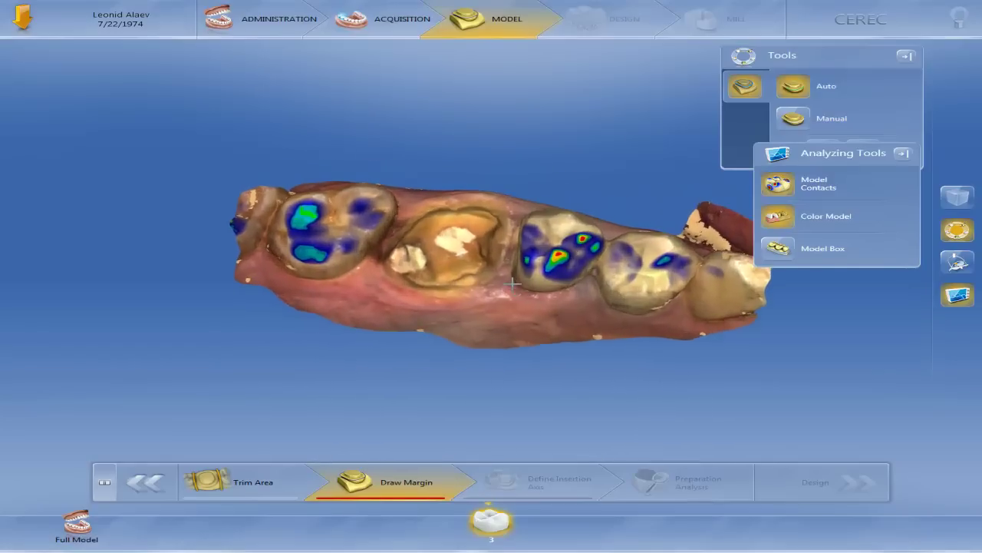
scroll(513, 284, "up", 4)
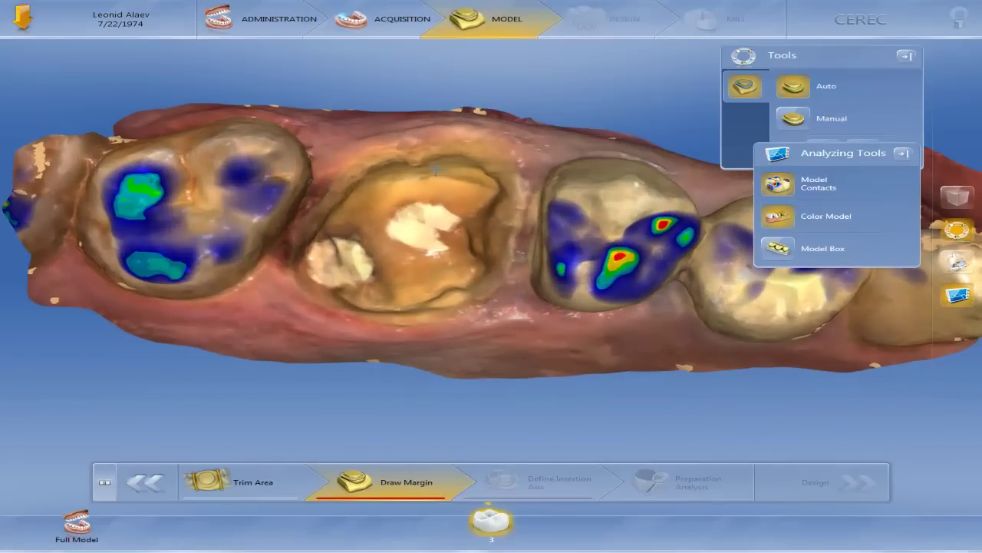
left_click(360, 158)
left_click(340, 169)
left_click(307, 211)
left_click(290, 273)
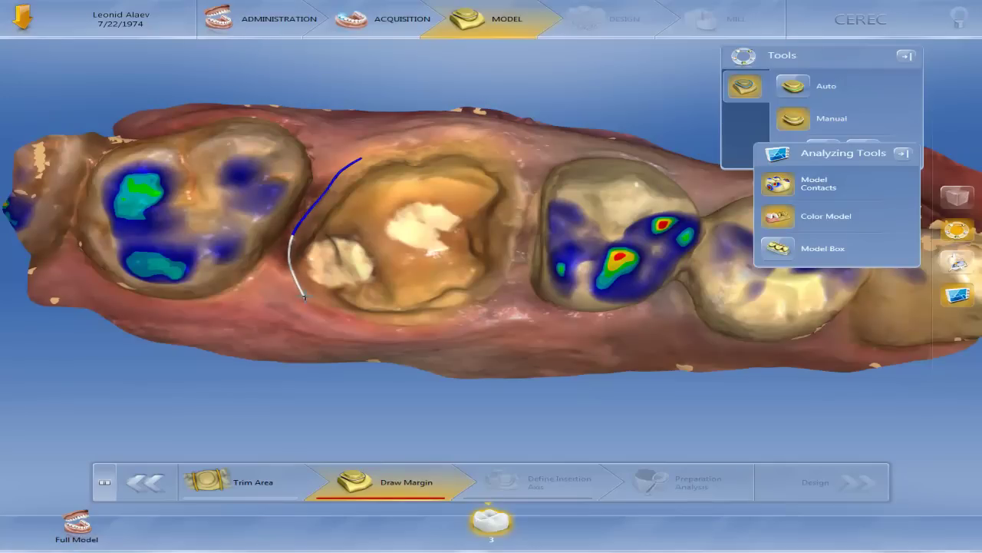
left_click(291, 267)
left_click(298, 293)
left_click(390, 326)
left_click(449, 320)
left_click(509, 270)
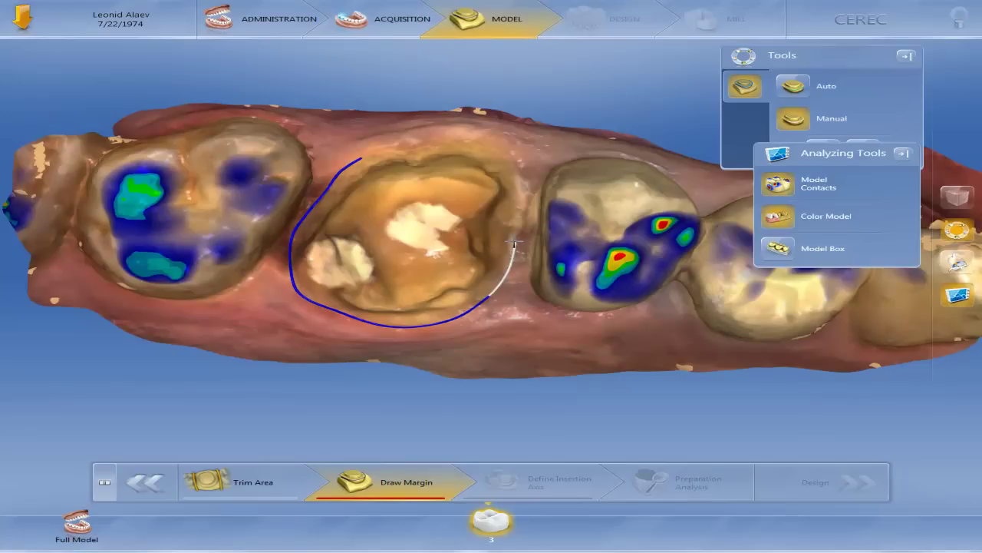
left_click(525, 214)
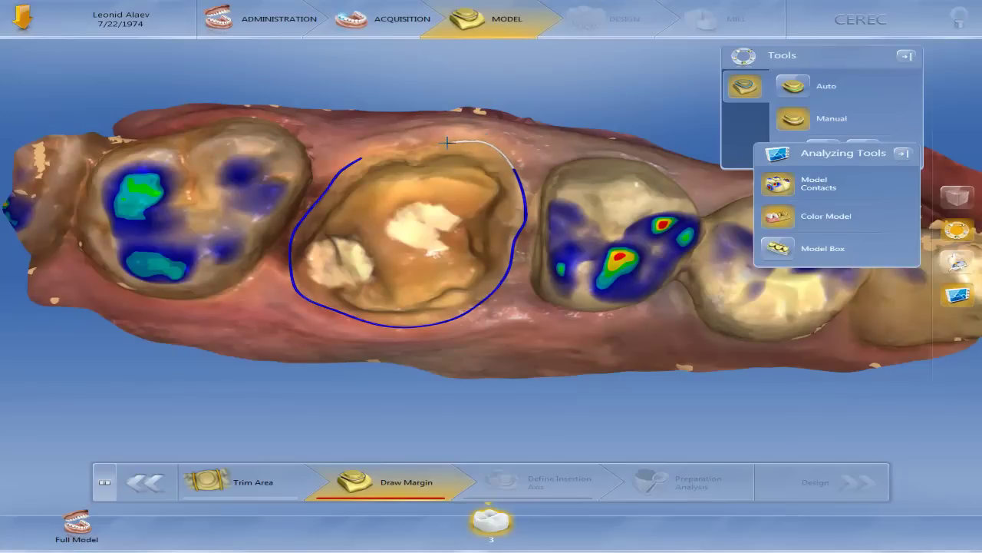
left_click(359, 158)
mouse_move(467, 261)
middle_mouse_down()
mouse_move(495, 158)
mouse_move(481, 243)
mouse_move(453, 251)
mouse_move(452, 217)
mouse_move(432, 224)
mouse_move(479, 254)
mouse_move(404, 252)
middle_mouse_up()
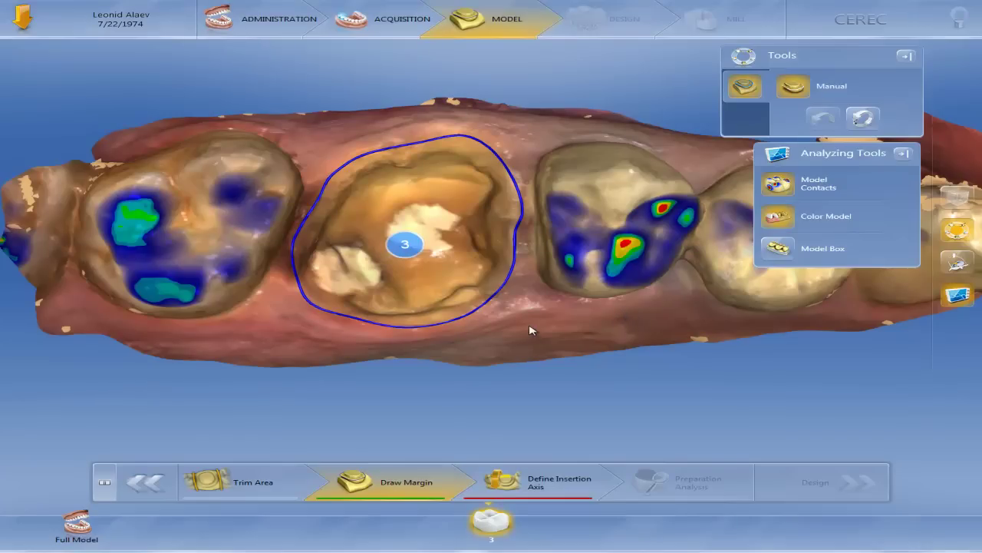
Define the insertion axis for tooth 3 by orienting the model, dismiss the help window, and accept the axis
left_click(554, 482)
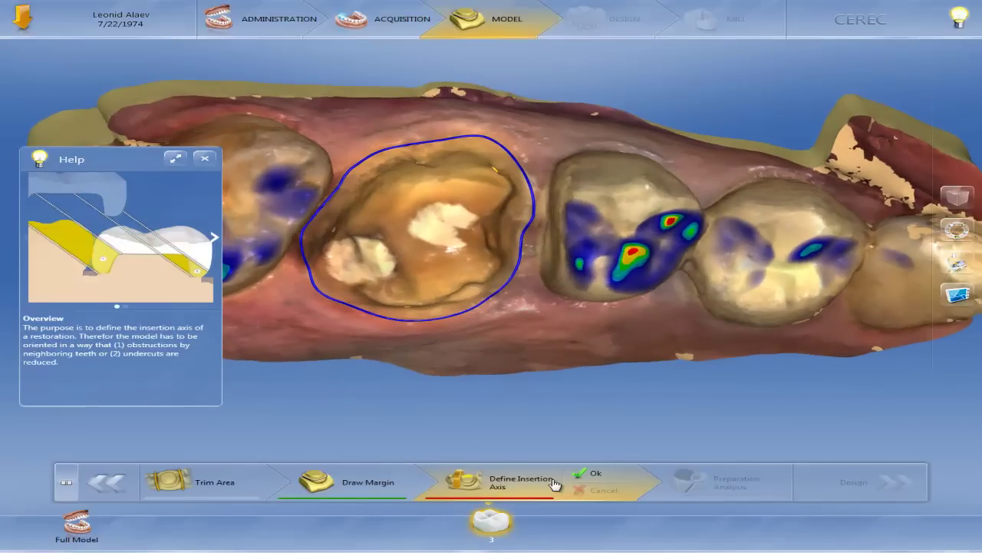
left_click_drag(774, 206, 643, 189)
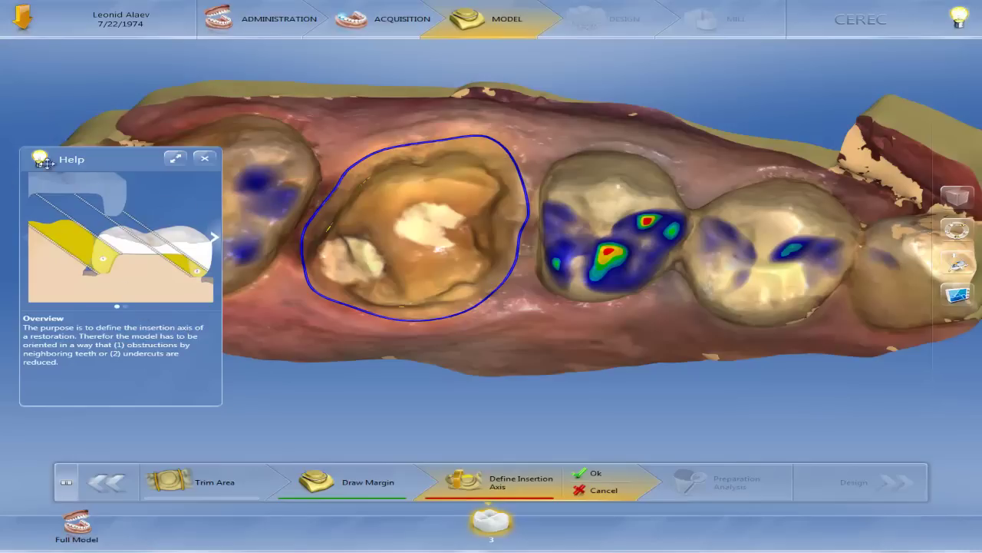
left_click(204, 159)
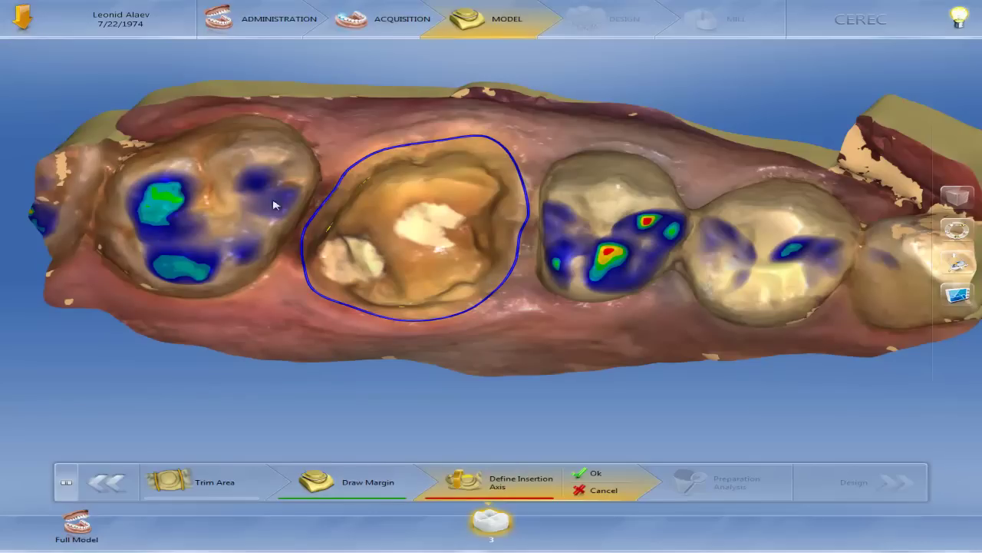
left_click(595, 475)
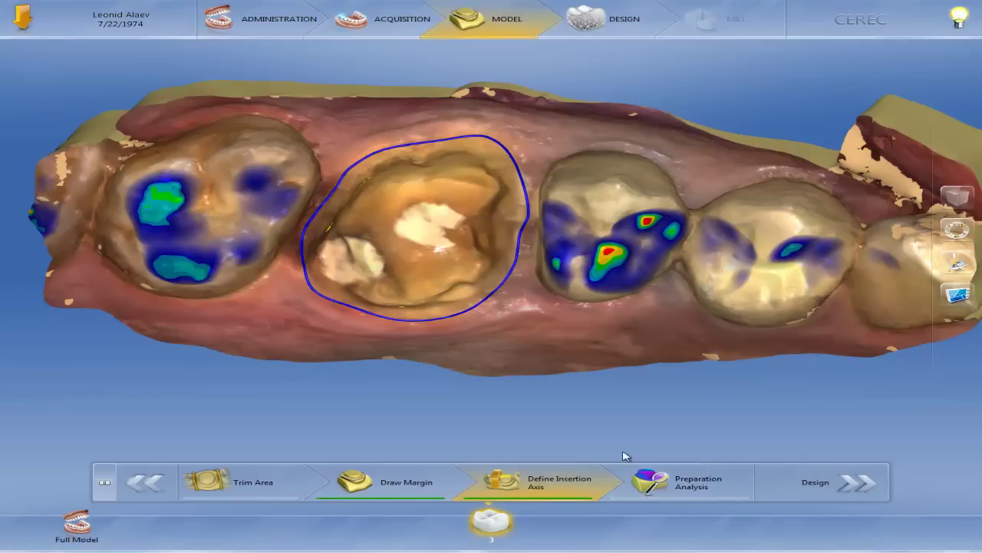
Open Preparation Analysis for tooth 3 and examine the distance to antagonist, undercut, margin and surface displays
left_click(688, 485)
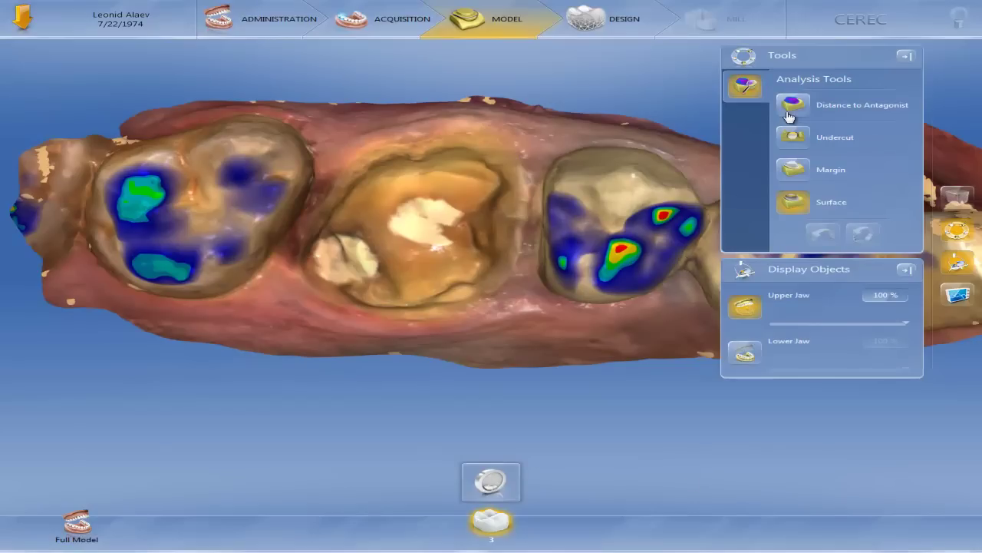
left_click(806, 166)
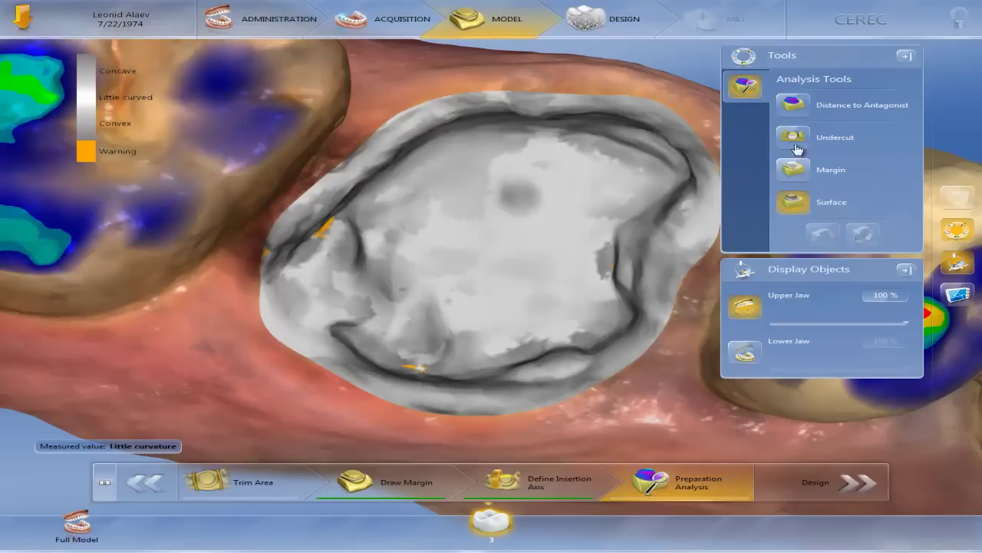
left_click(796, 107)
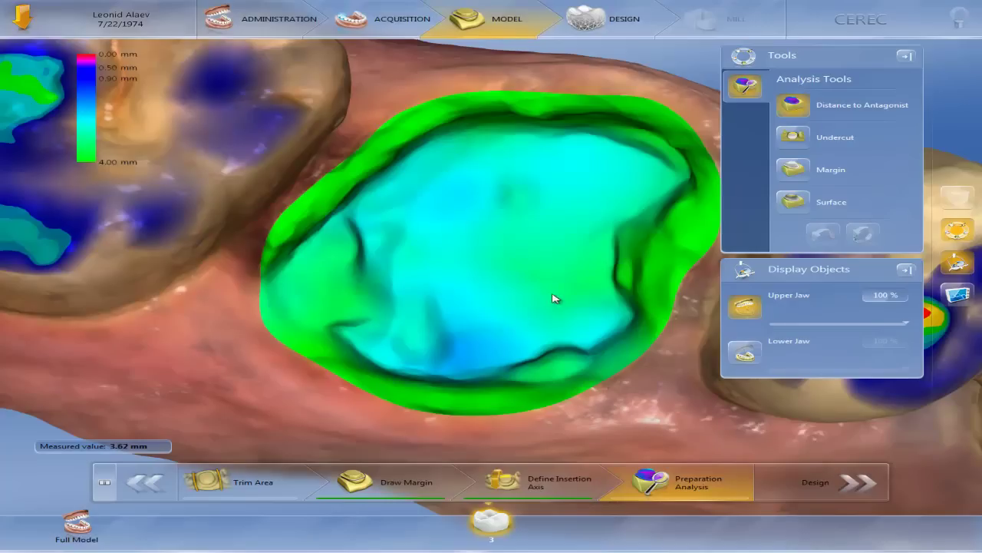
left_click(793, 138)
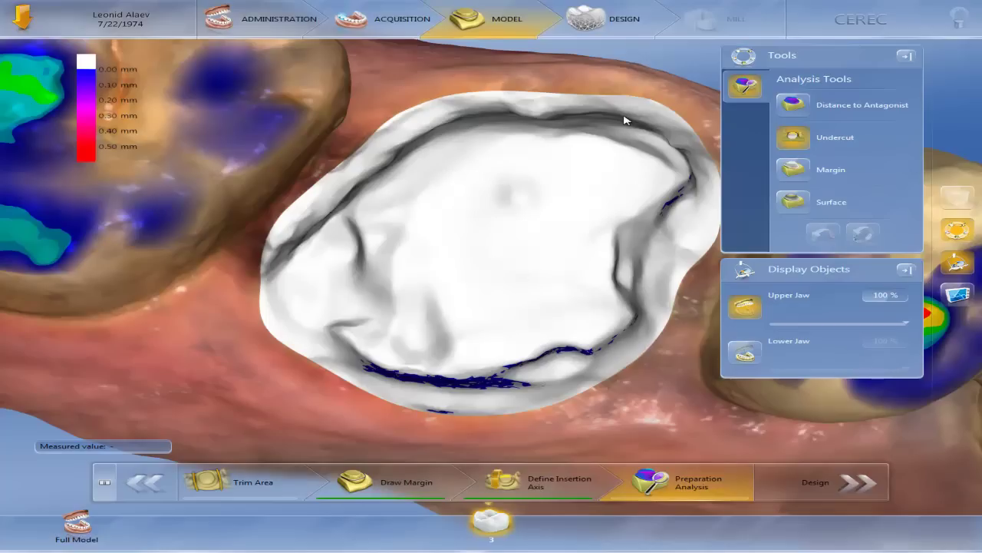
mouse_move(442, 415)
left_click(794, 168)
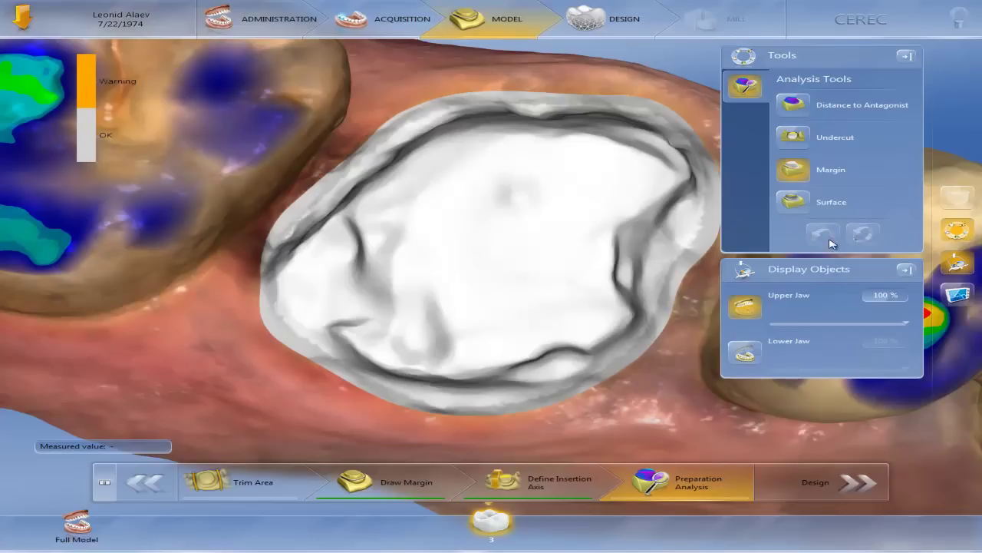
left_click(798, 201)
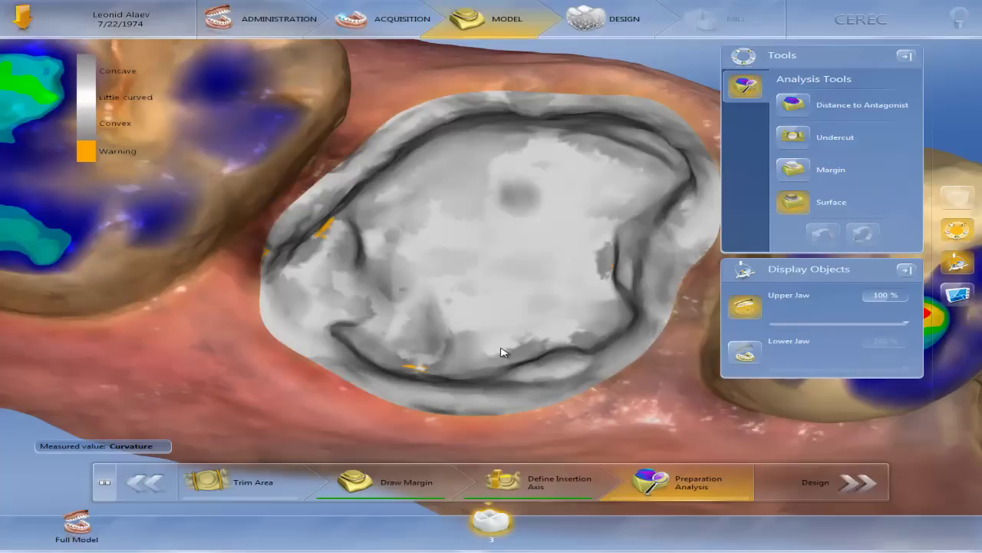
Generate the tooth 3 crown proposal in the Design phase and accept its restoration parameters with the dentist's own preset
left_click(858, 489)
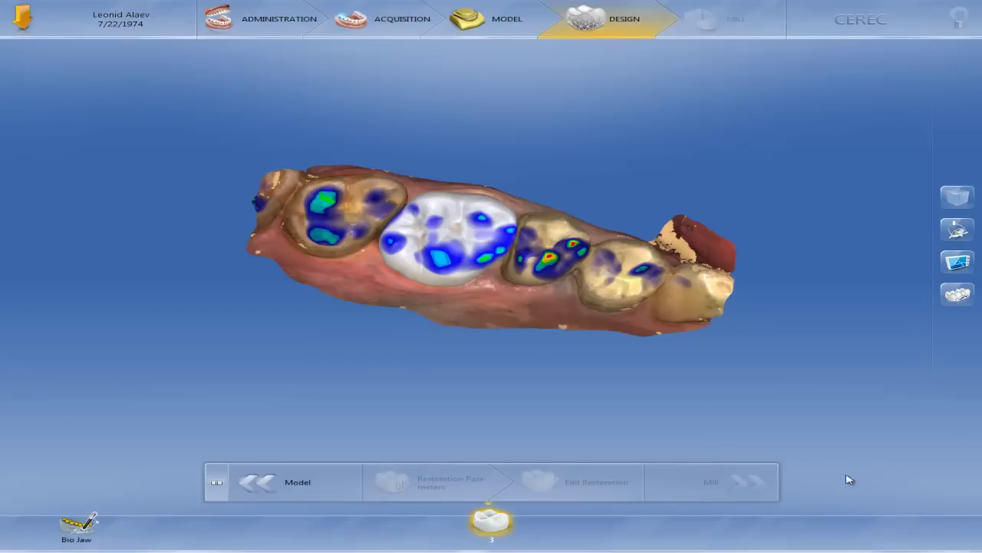
right_click_drag(535, 239, 519, 292)
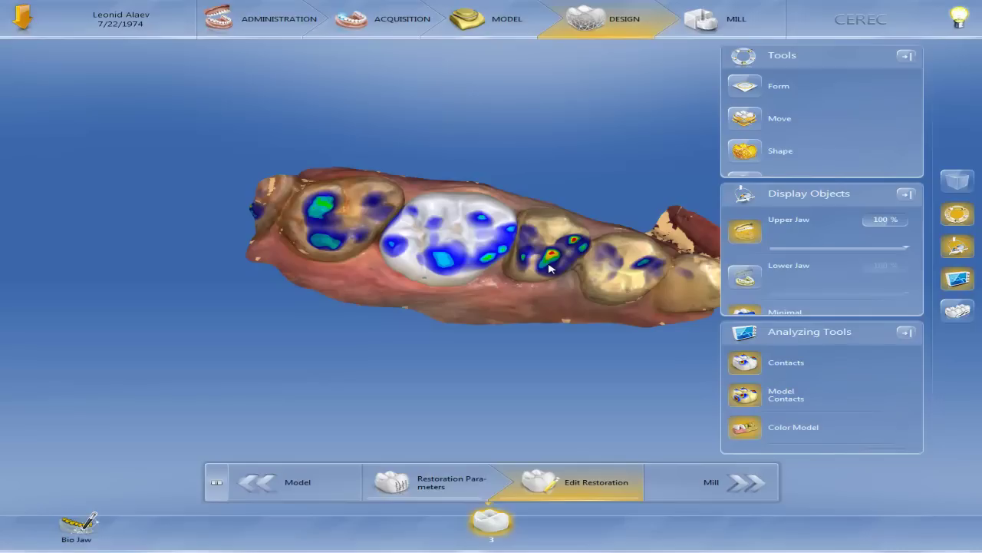
left_click(427, 483)
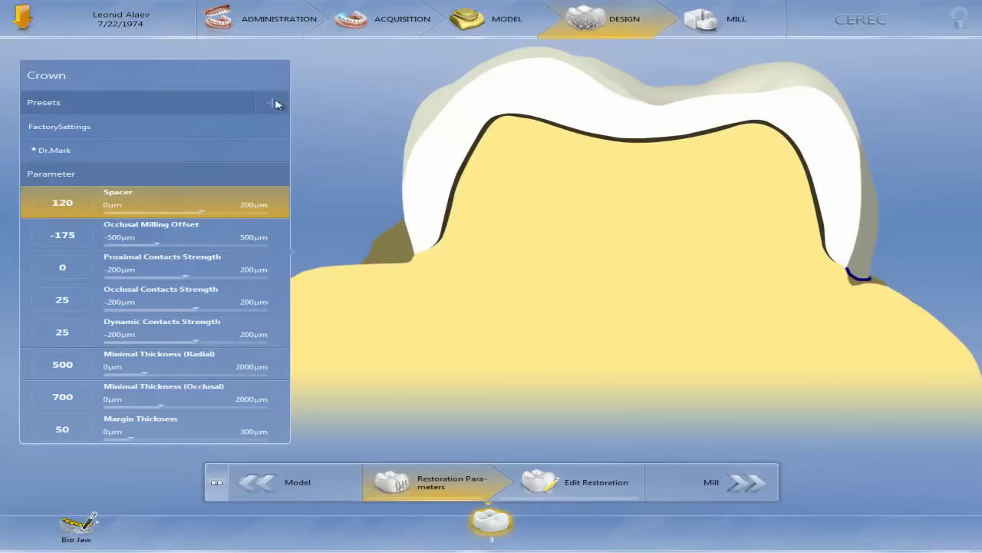
mouse_move(510, 5)
left_click(59, 153)
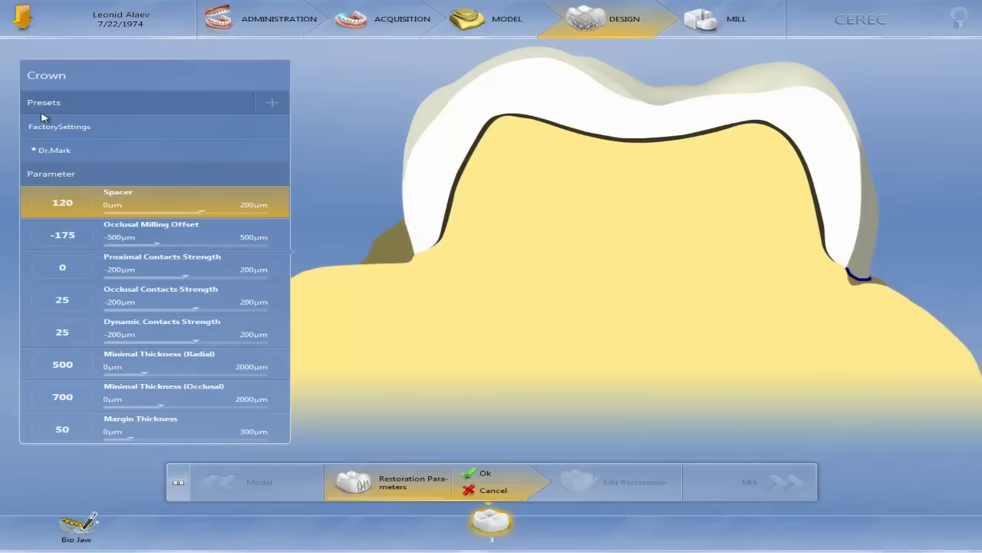
left_click(486, 475)
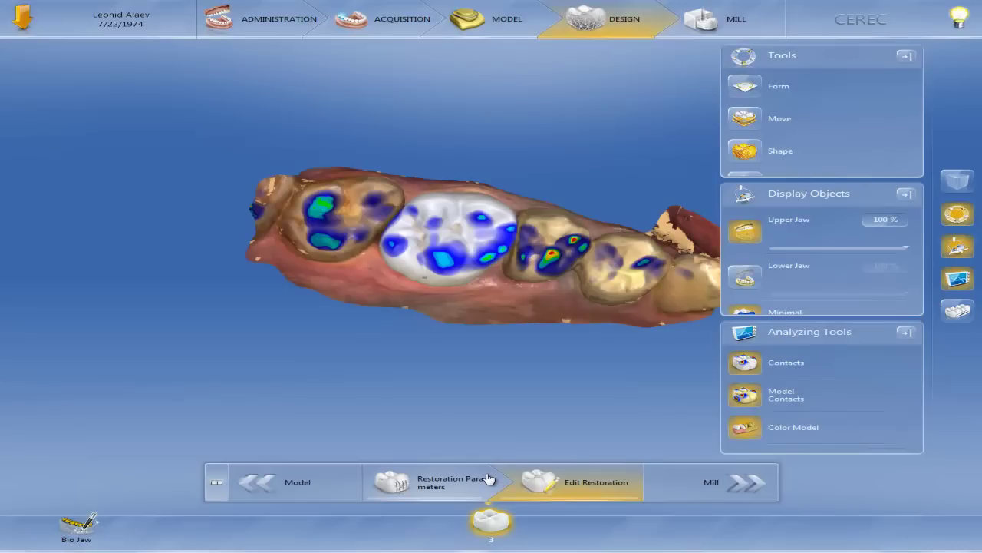
Examine the tooth 3 crown proposal from several angles, then show the lower jaw to check its occlusion
middle_click_drag(562, 310, 490, 269)
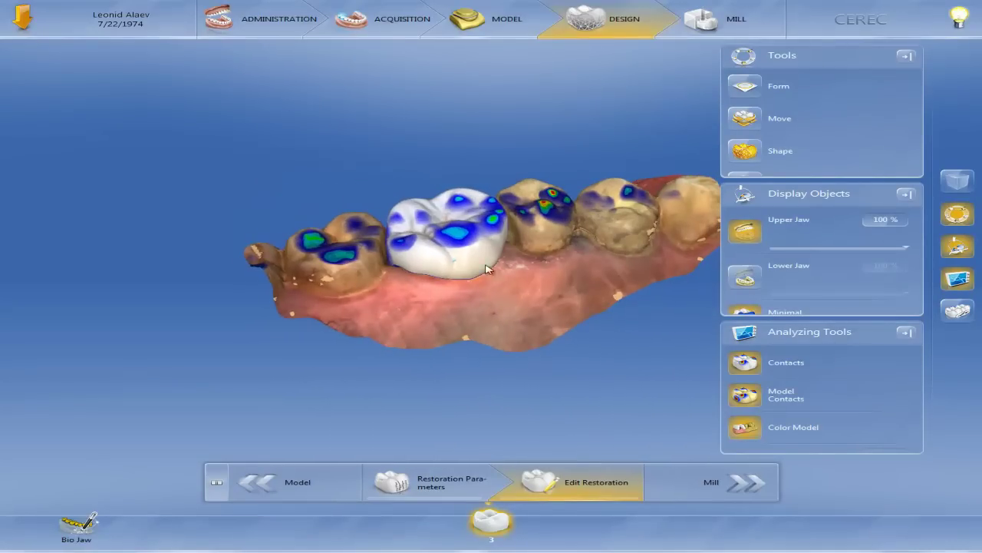
middle_click_drag(570, 221, 430, 123)
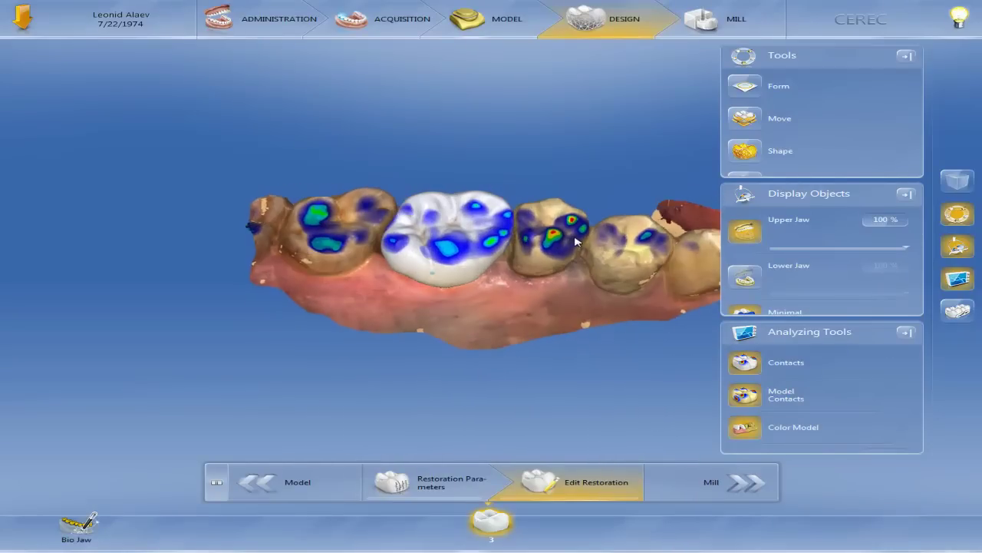
middle_click_drag(397, 154, 388, 148)
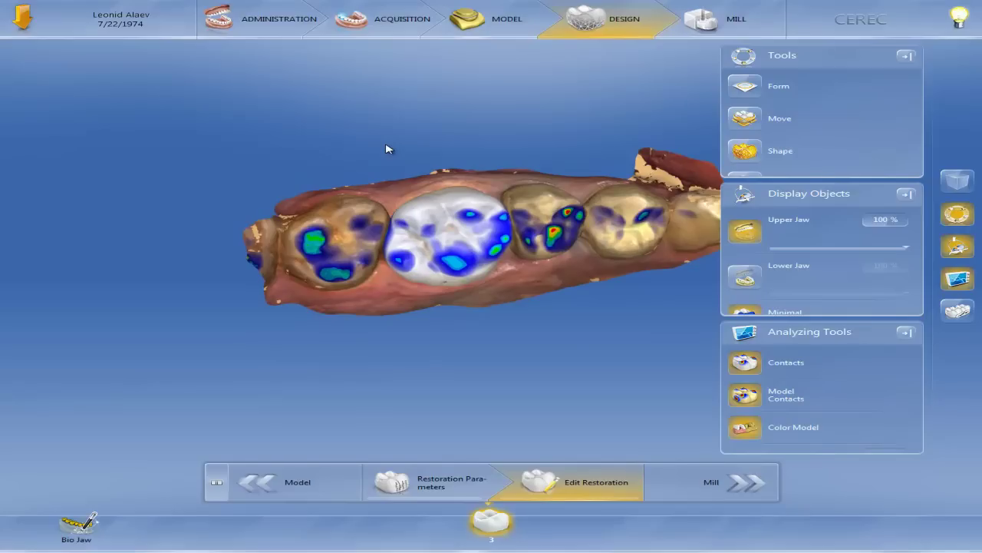
left_click(744, 278)
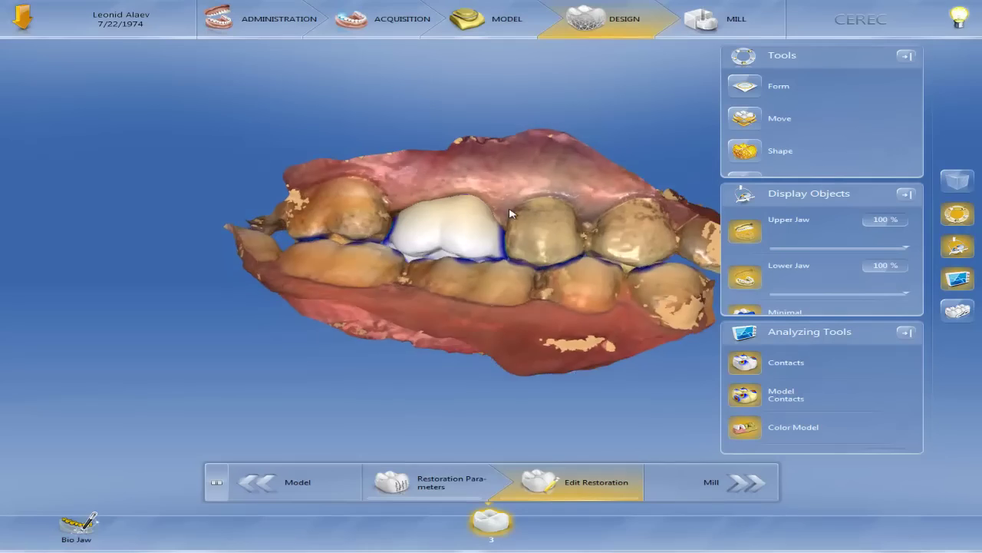
right_click_drag(488, 226, 508, 217)
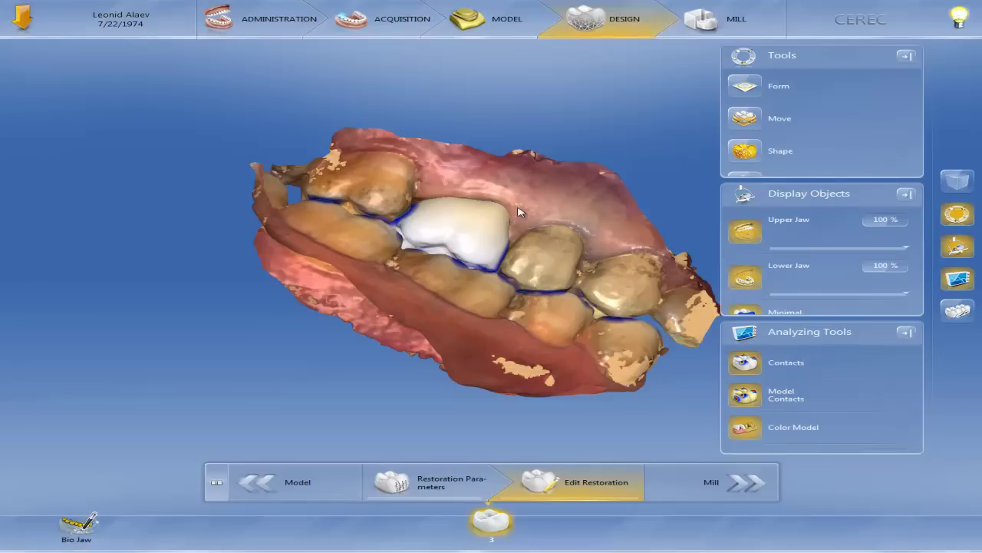
right_click_drag(402, 161, 347, 201)
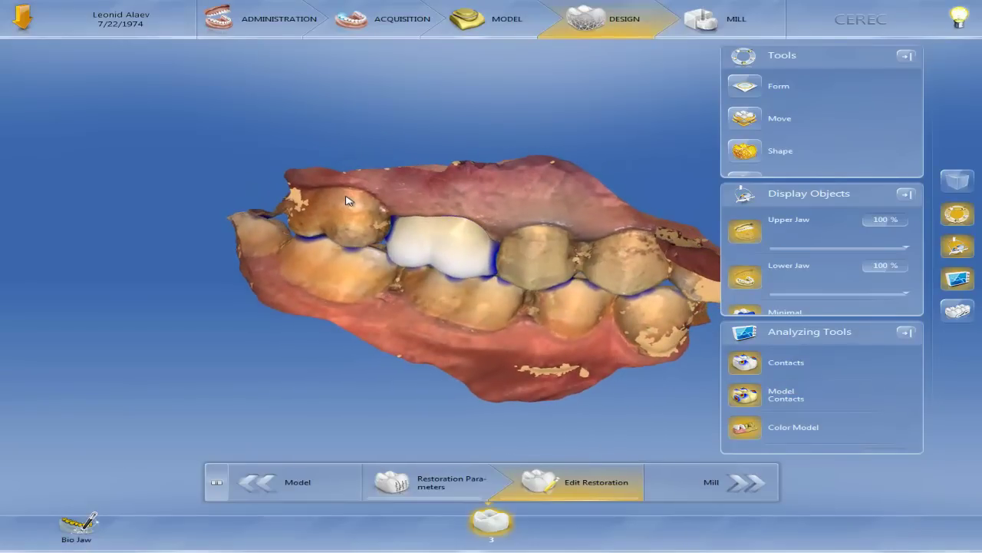
Change the window mode and switch to the other open CEREC case with restorations on teeth 2 to 5
mouse_move(966, 4)
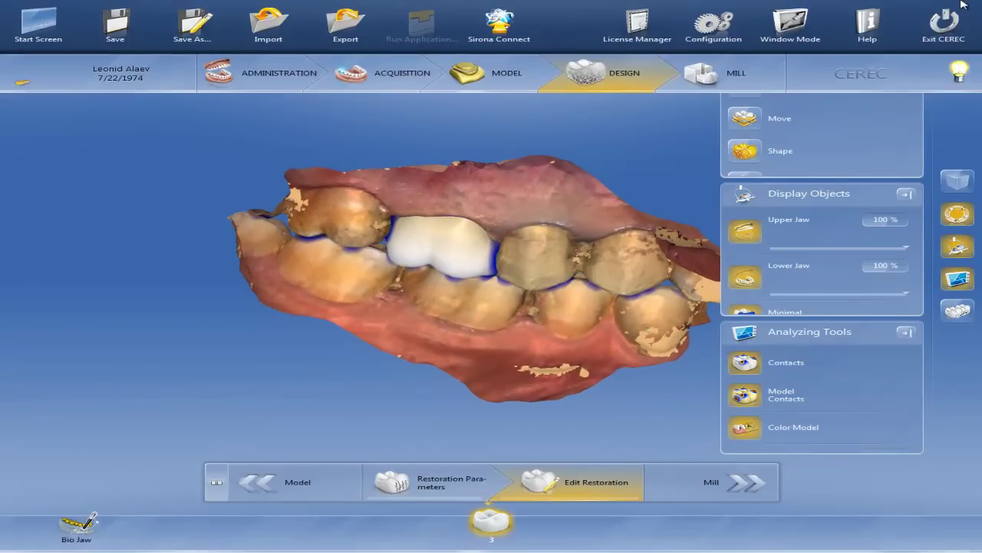
left_click(795, 25)
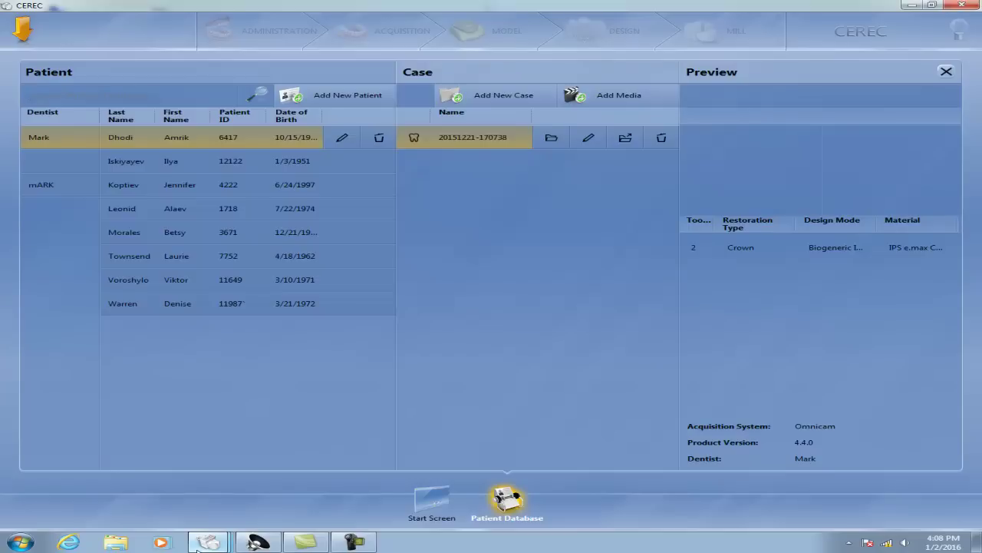
mouse_move(197, 542)
left_click(291, 477)
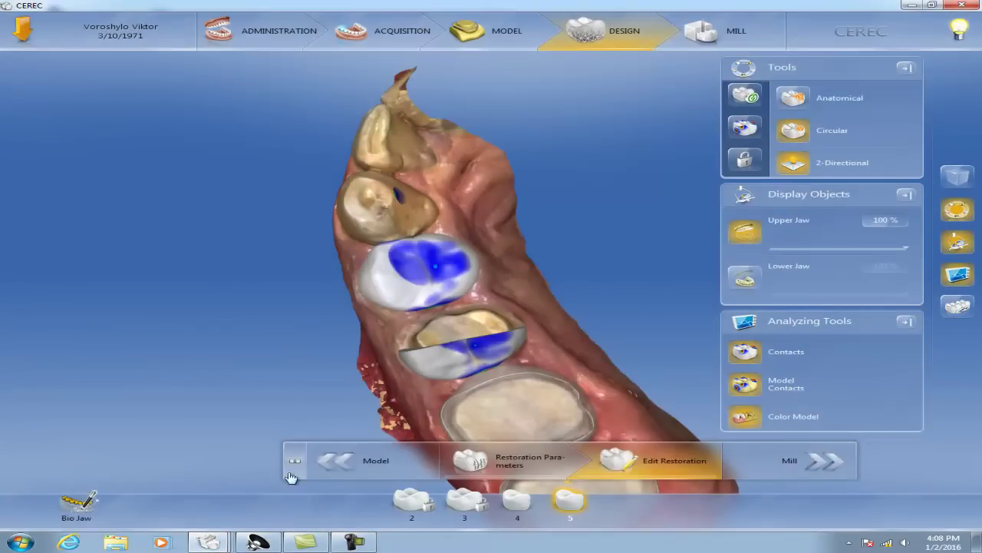
Alternate the active restoration between teeth 4 and 5 to compare how each one's neighbors are cut away
double_click(455, 310)
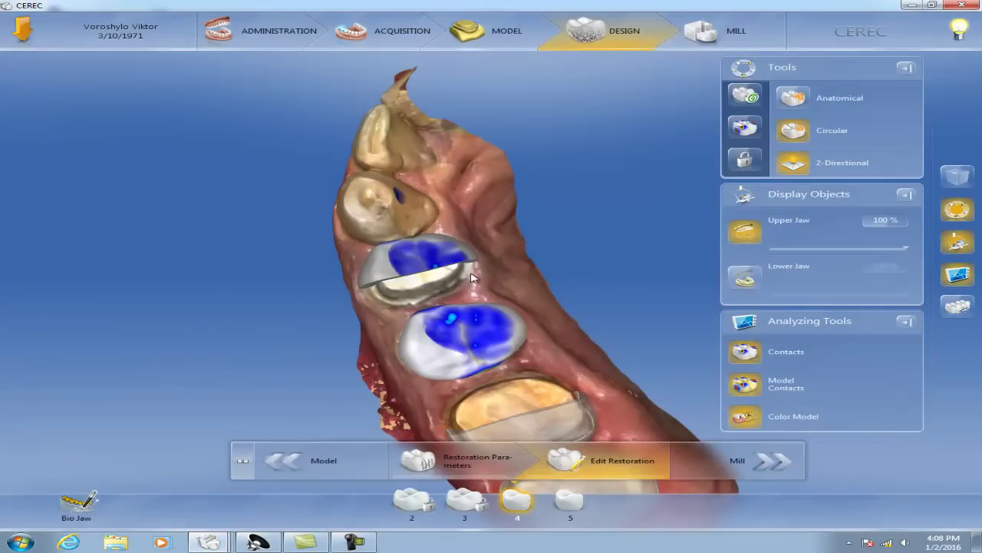
double_click(453, 249)
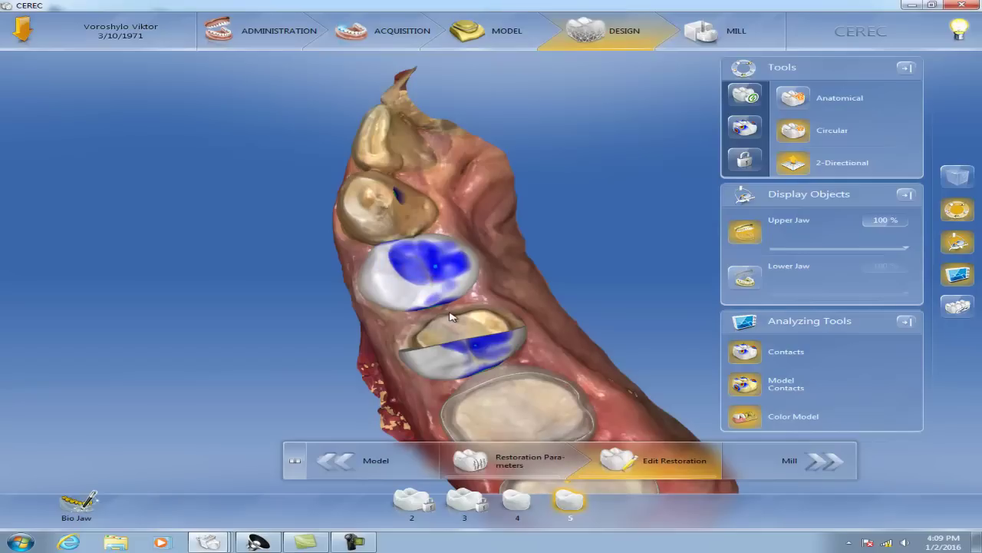
left_click(471, 345)
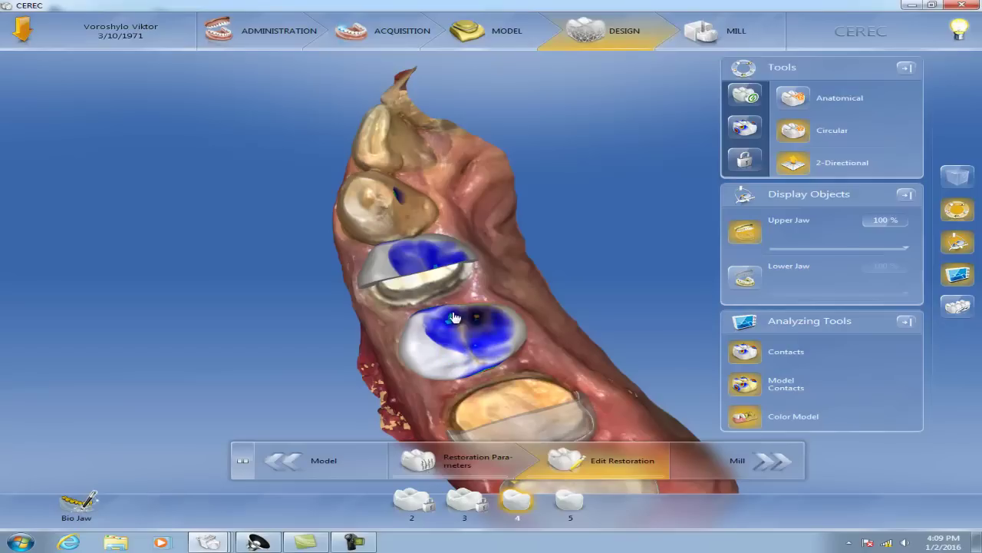
left_click(464, 260)
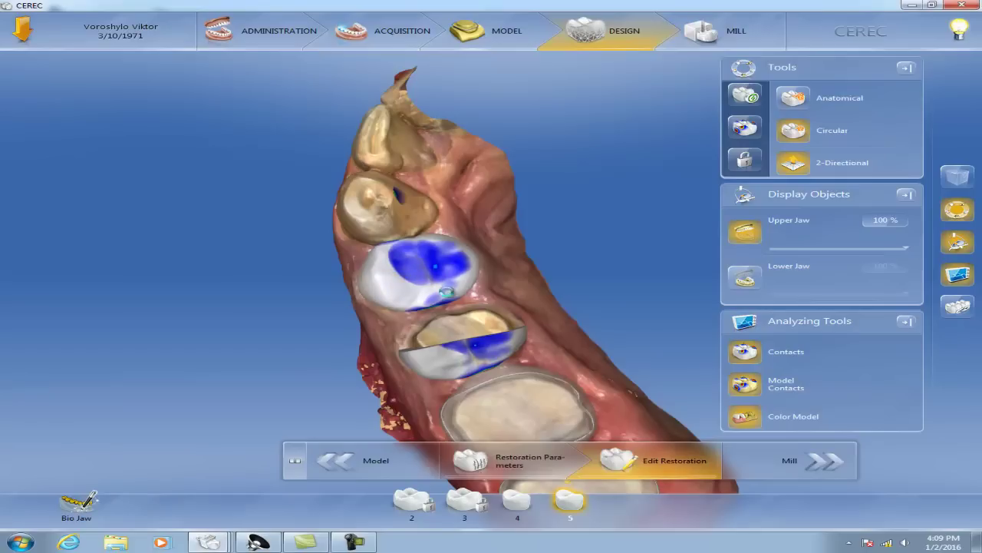
left_click(459, 346)
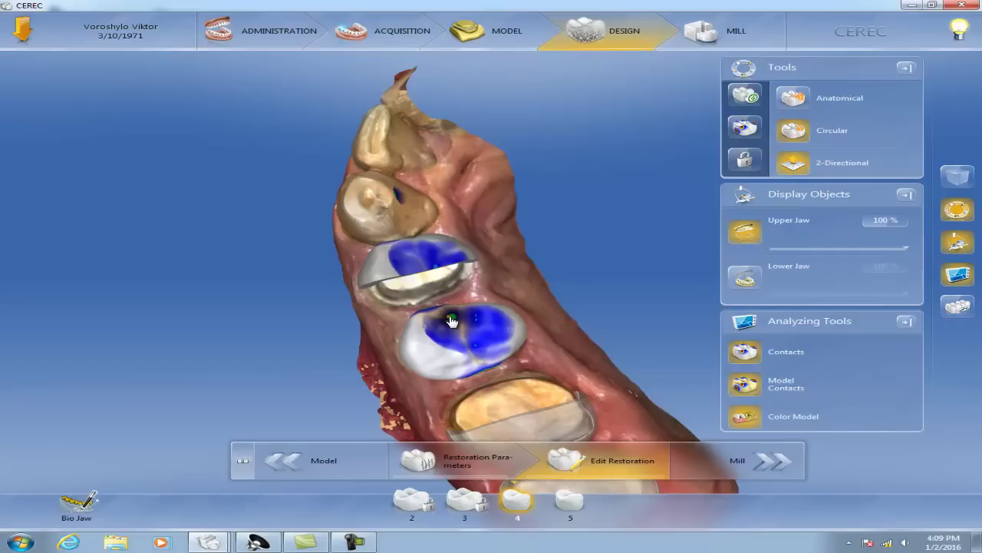
Disable Hide Neighbors and alternate the active restoration between teeth 5 and 4, ending on tooth 4
mouse_move(879, 227)
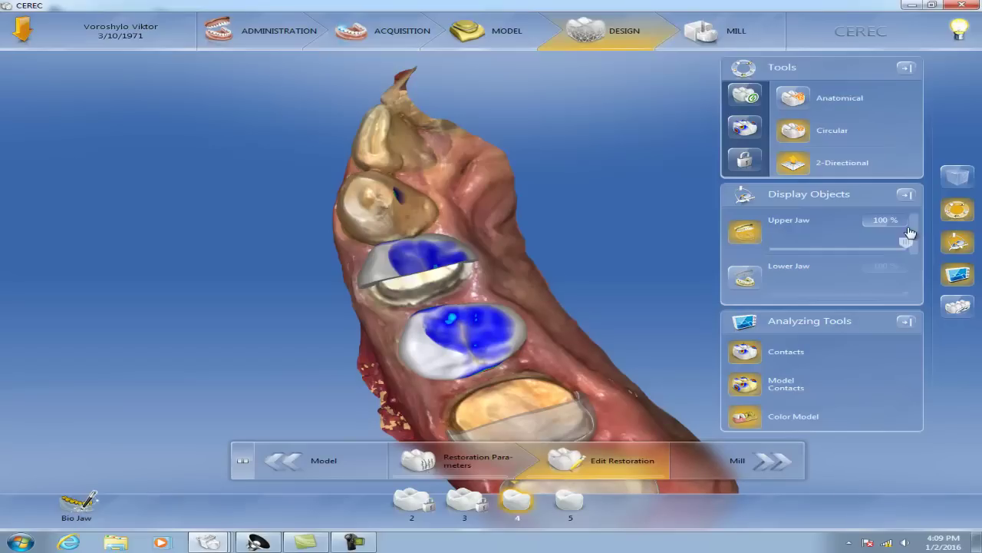
mouse_move(861, 127)
left_click_drag(914, 109, 929, 166)
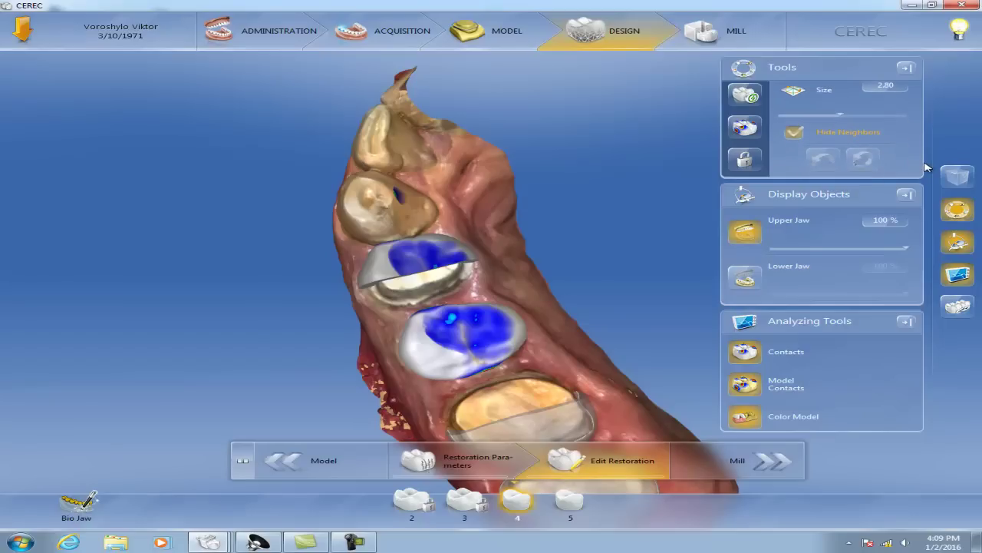
left_click(793, 135)
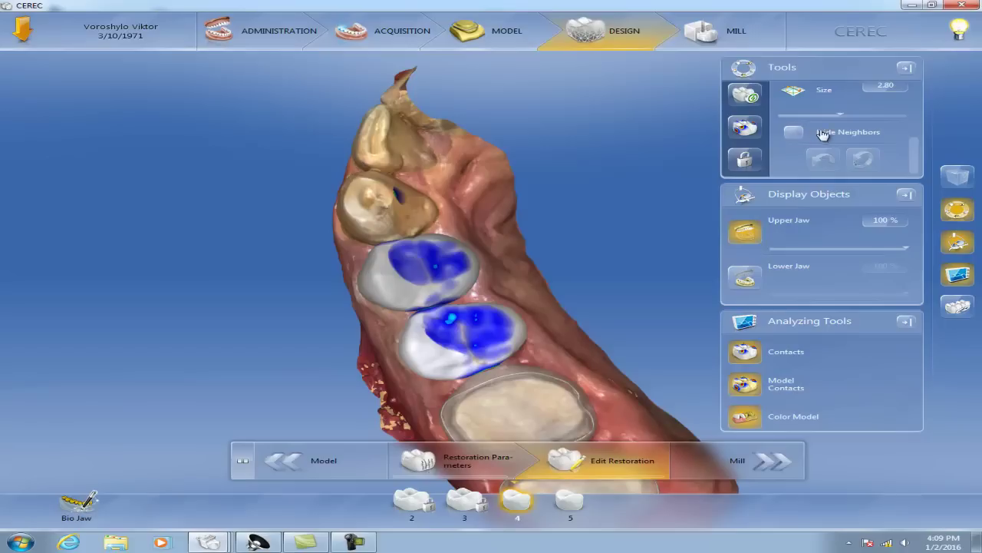
left_click(400, 297)
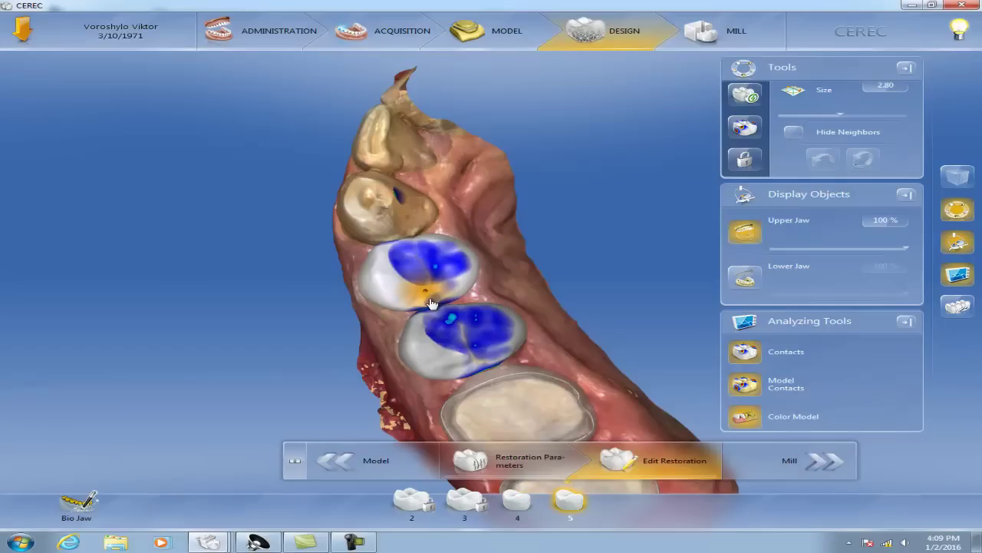
left_click(462, 338)
left_click(419, 274)
left_click(455, 342)
mouse_move(456, 344)
left_mouse_down()
mouse_move(420, 329)
mouse_move(515, 316)
left_mouse_up()
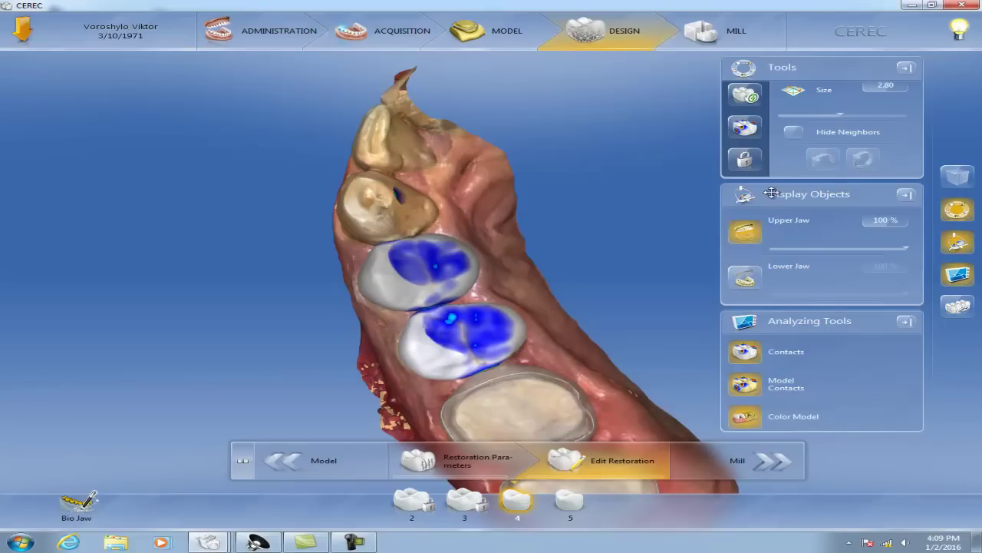
Enable Hide Neighbors and inspect the proximal contacts on both sides of the tooth 4 restoration
left_click(794, 137)
right_click_drag(640, 214, 646, 319)
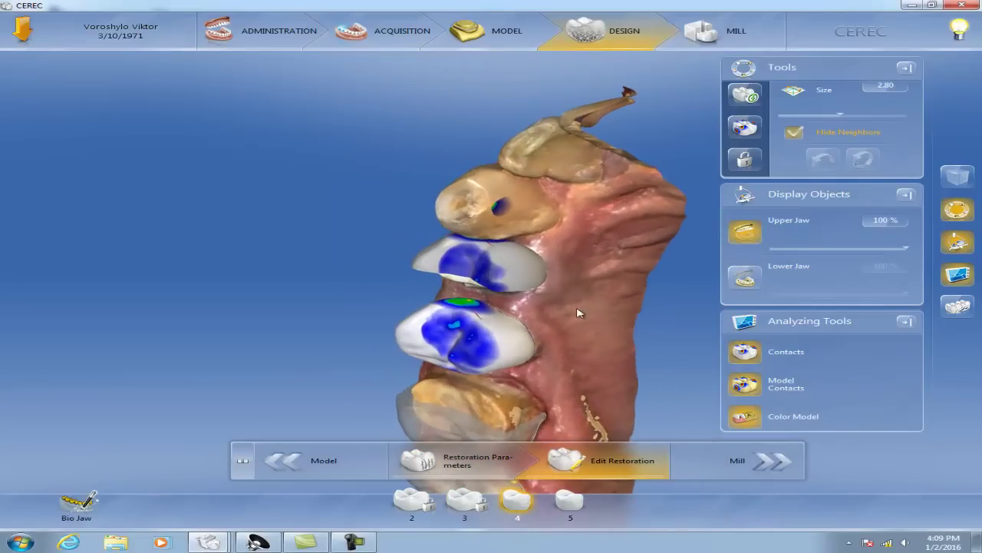
right_click_drag(618, 296, 622, 216)
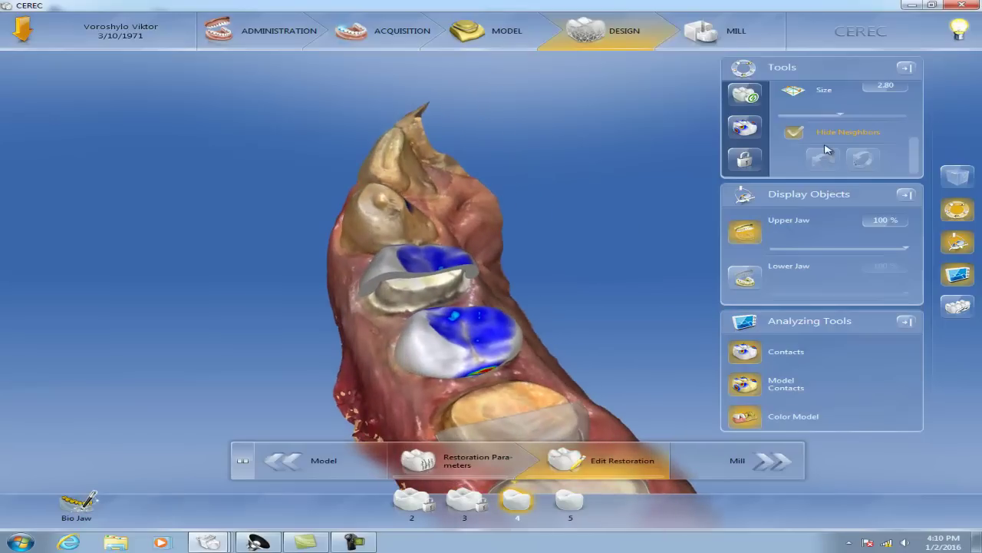
Turn Hide Neighbors back off and alternate the active restoration between teeth 5 and 4, ending on tooth 5
left_click(793, 132)
right_click_drag(563, 238, 595, 282)
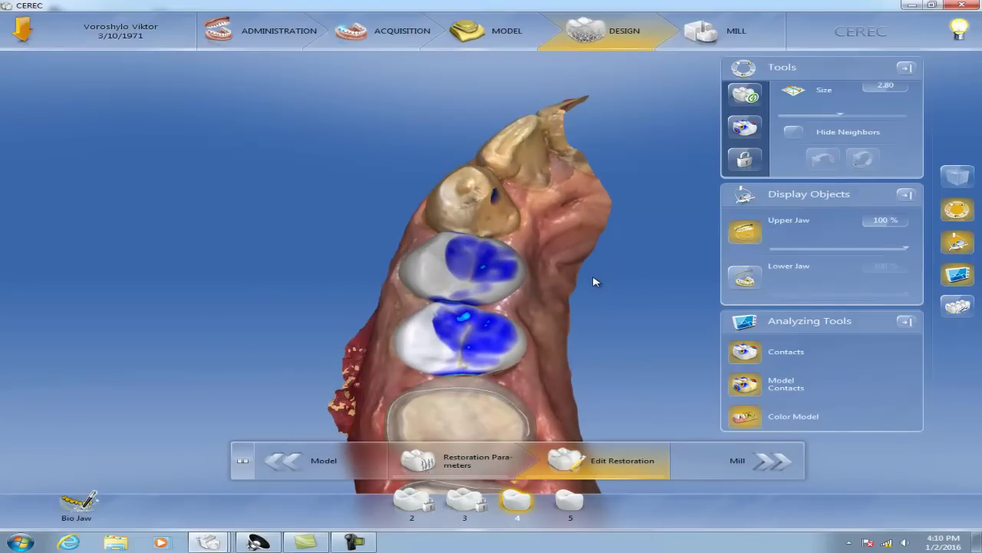
left_click(498, 263)
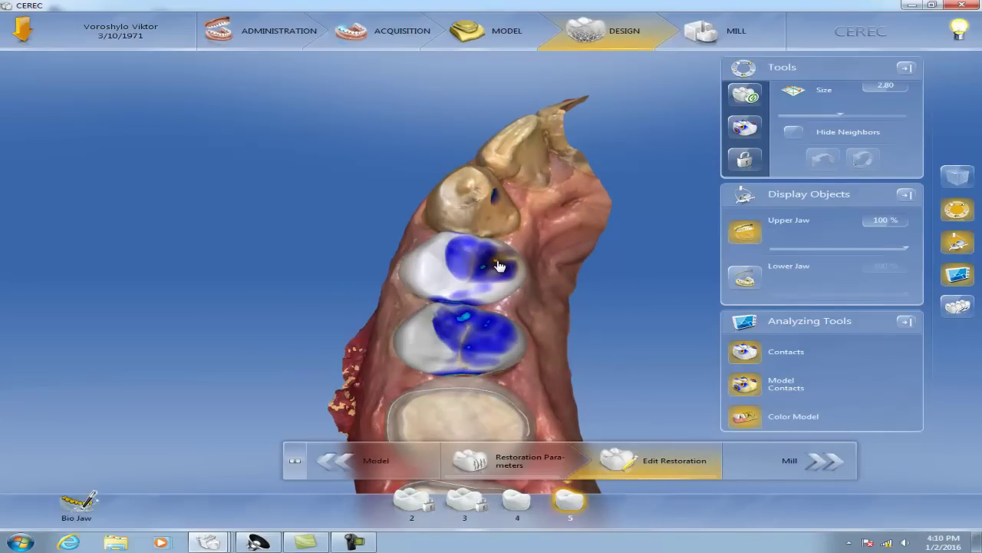
left_click(480, 330)
left_click(476, 269)
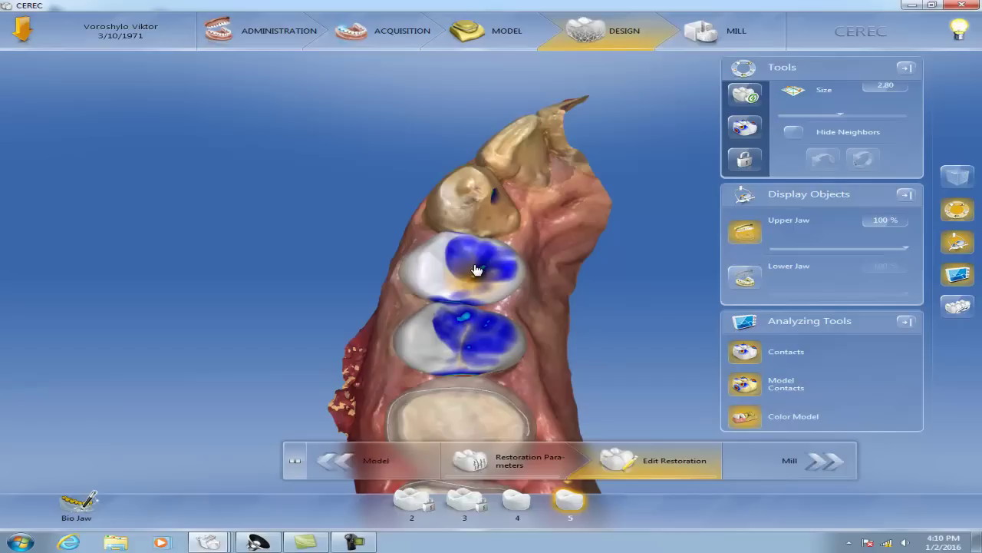
left_click(474, 345)
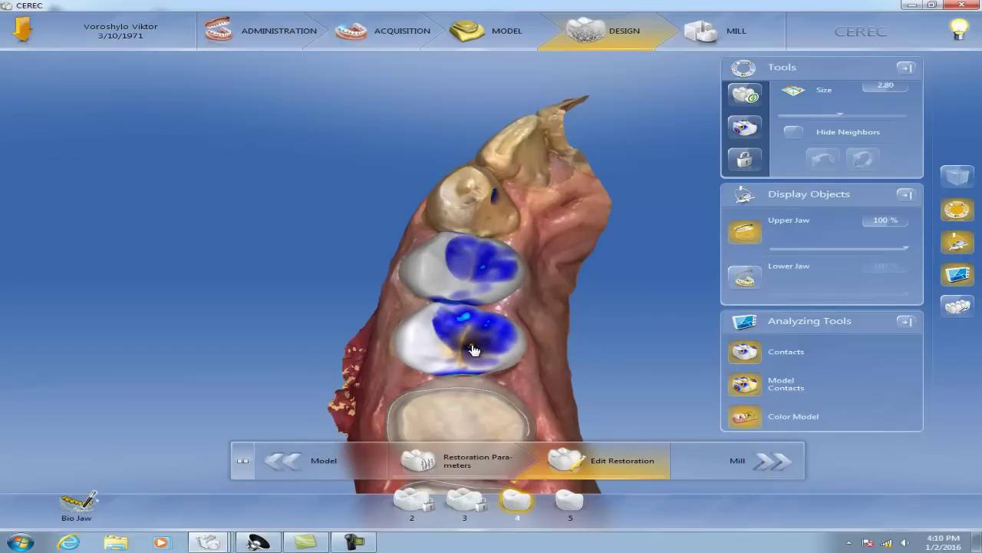
left_click(476, 264)
Enter the Mill phase for tooth 5 and inspect the restoration's position in the IPS e.max CAD C 14 block
left_click(729, 32)
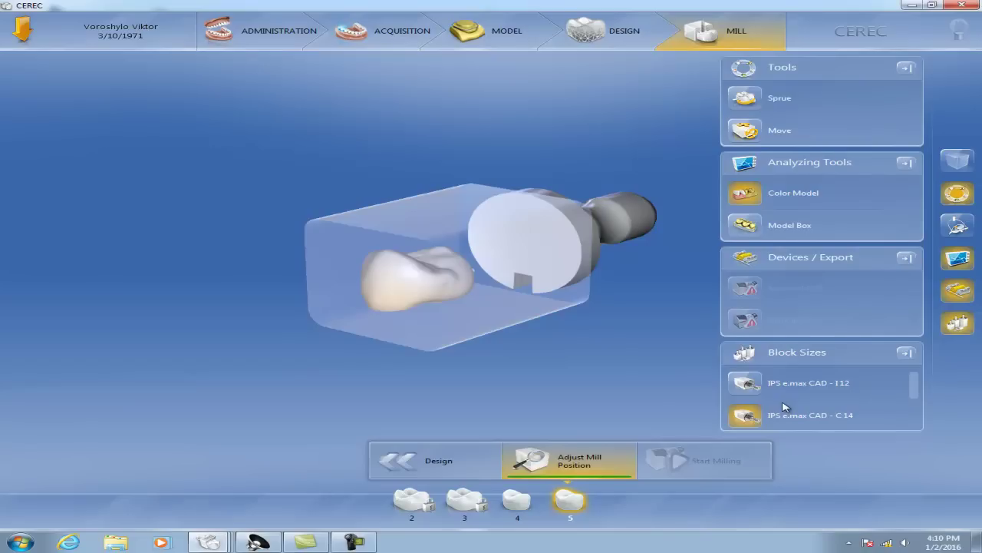
left_click_drag(534, 114, 590, 217)
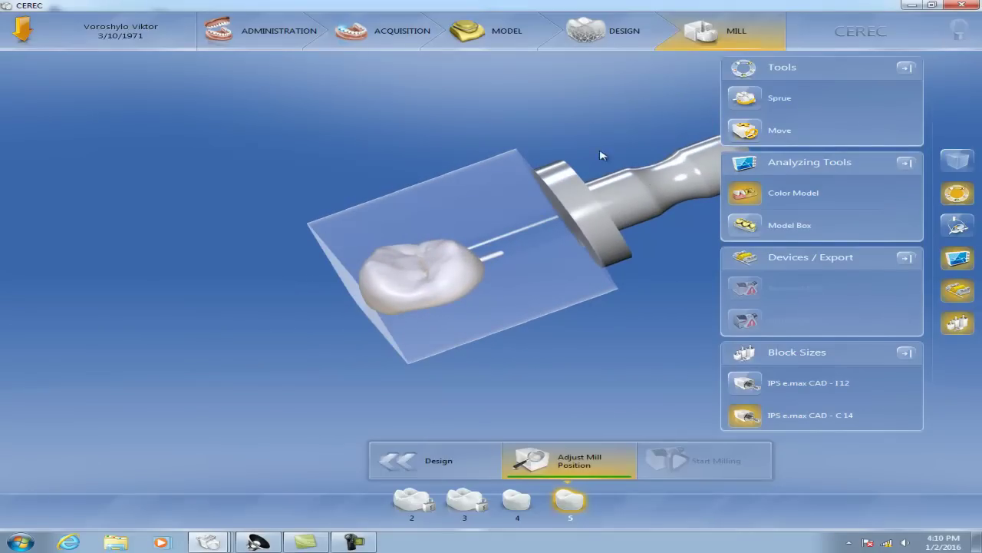